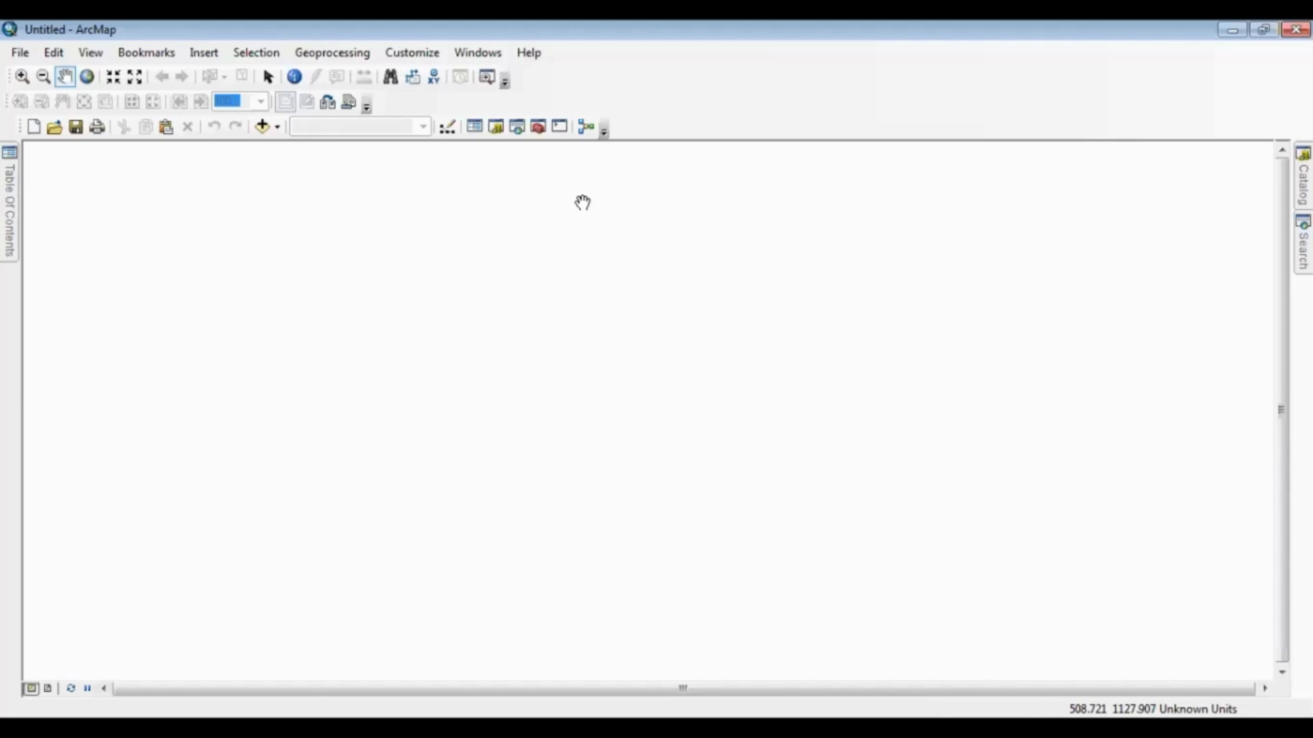
click(447, 129)
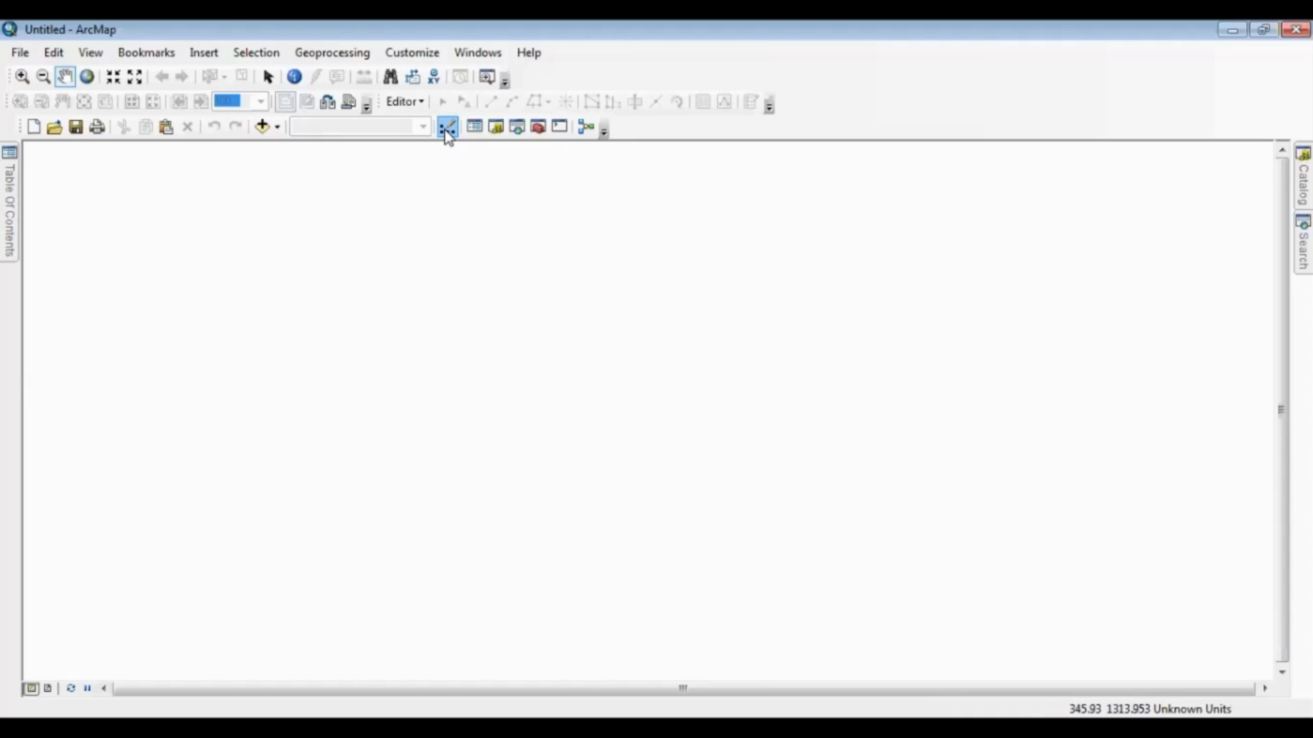
click(445, 129)
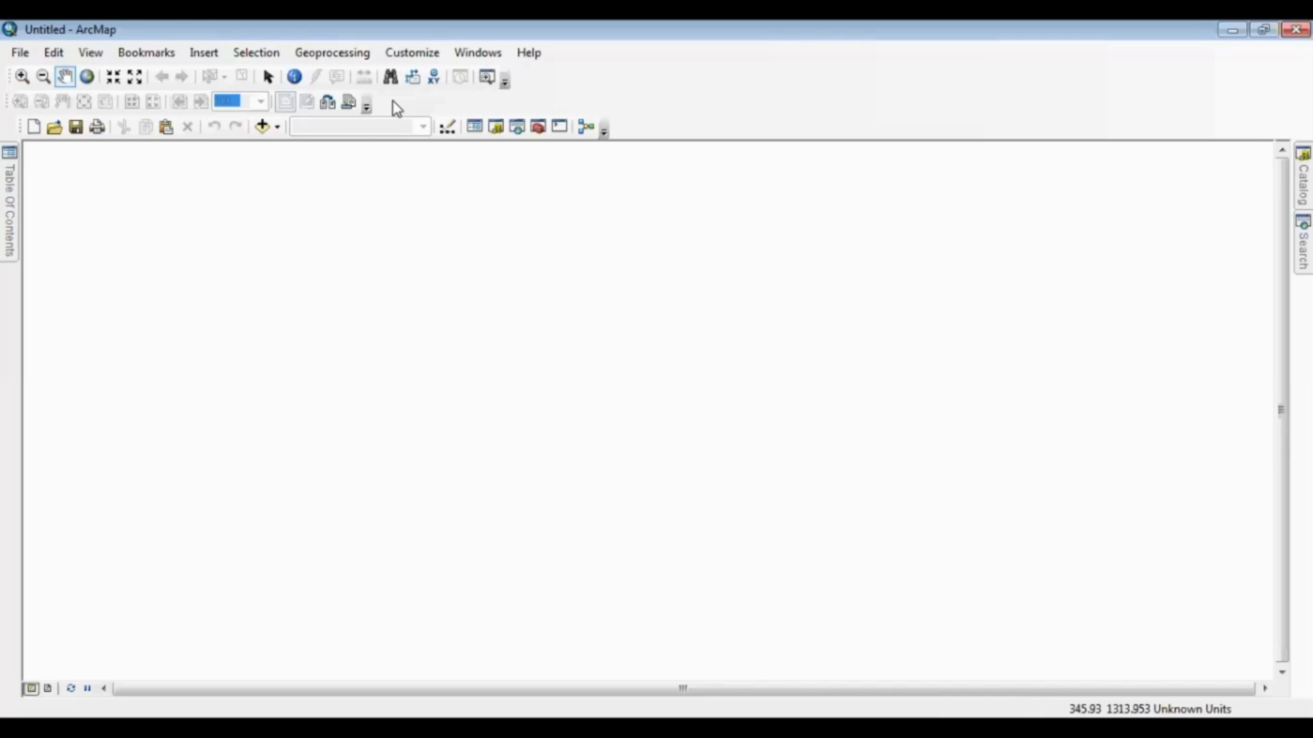
click(497, 128)
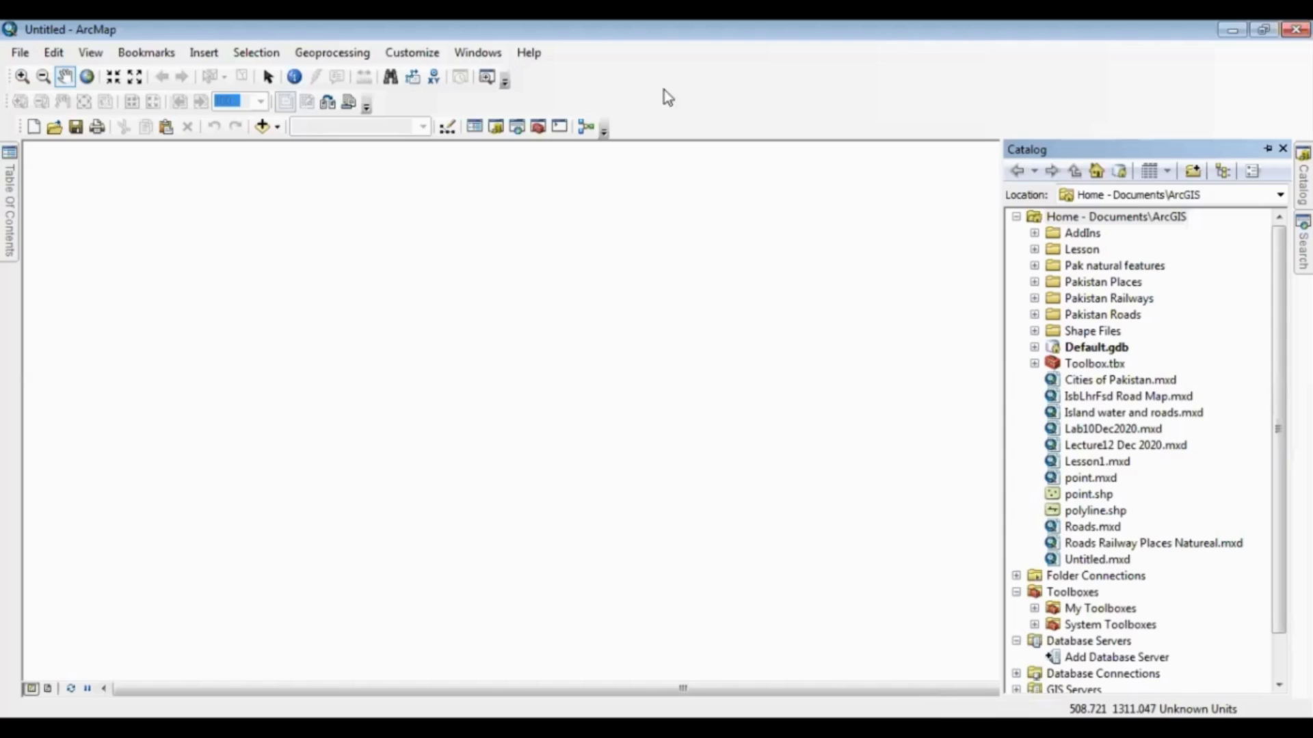
click(445, 128)
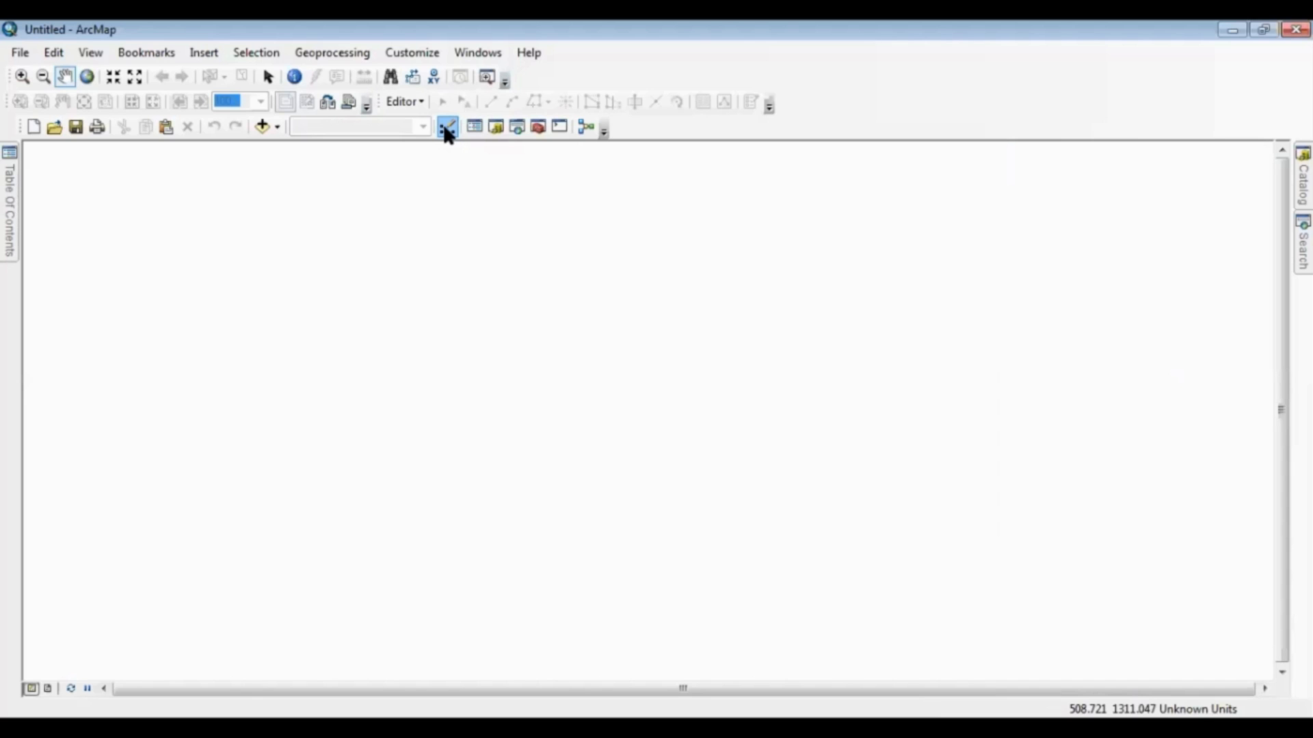
click(447, 130)
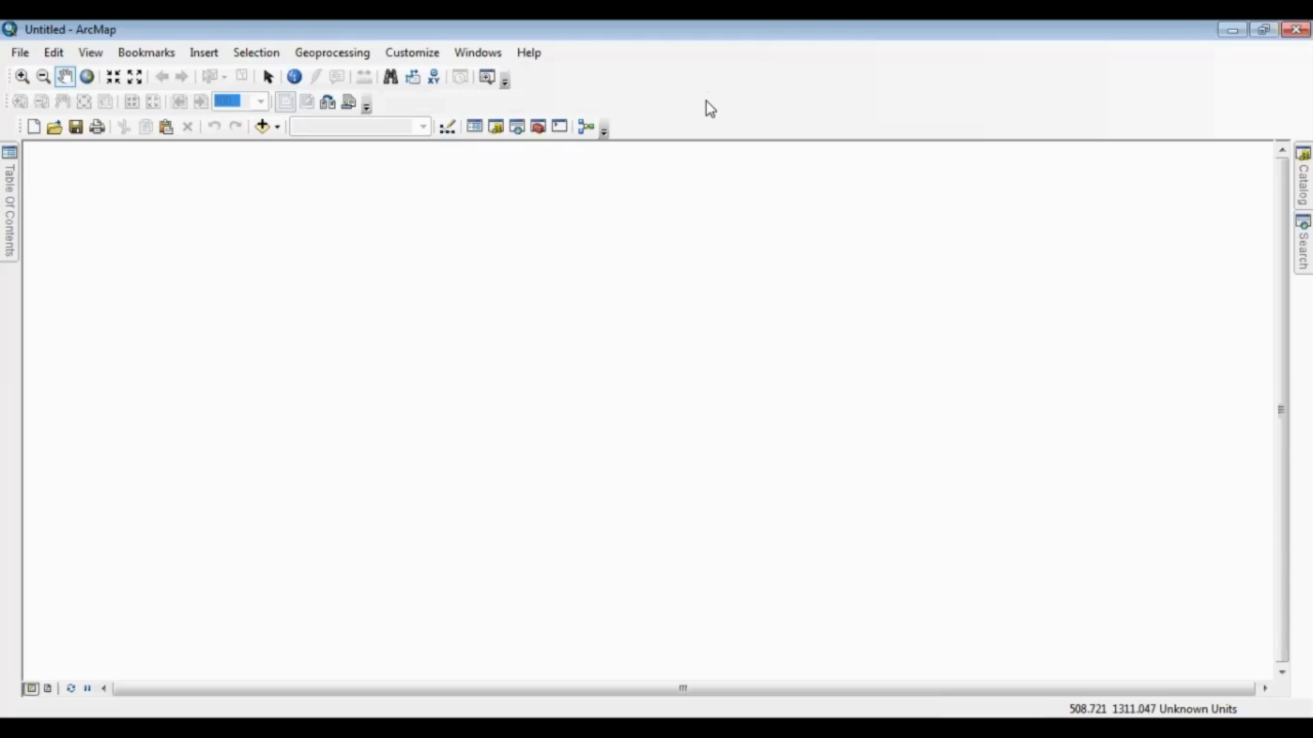
Show the Editor toolbar in the ArcMap window.
right_click(743, 97)
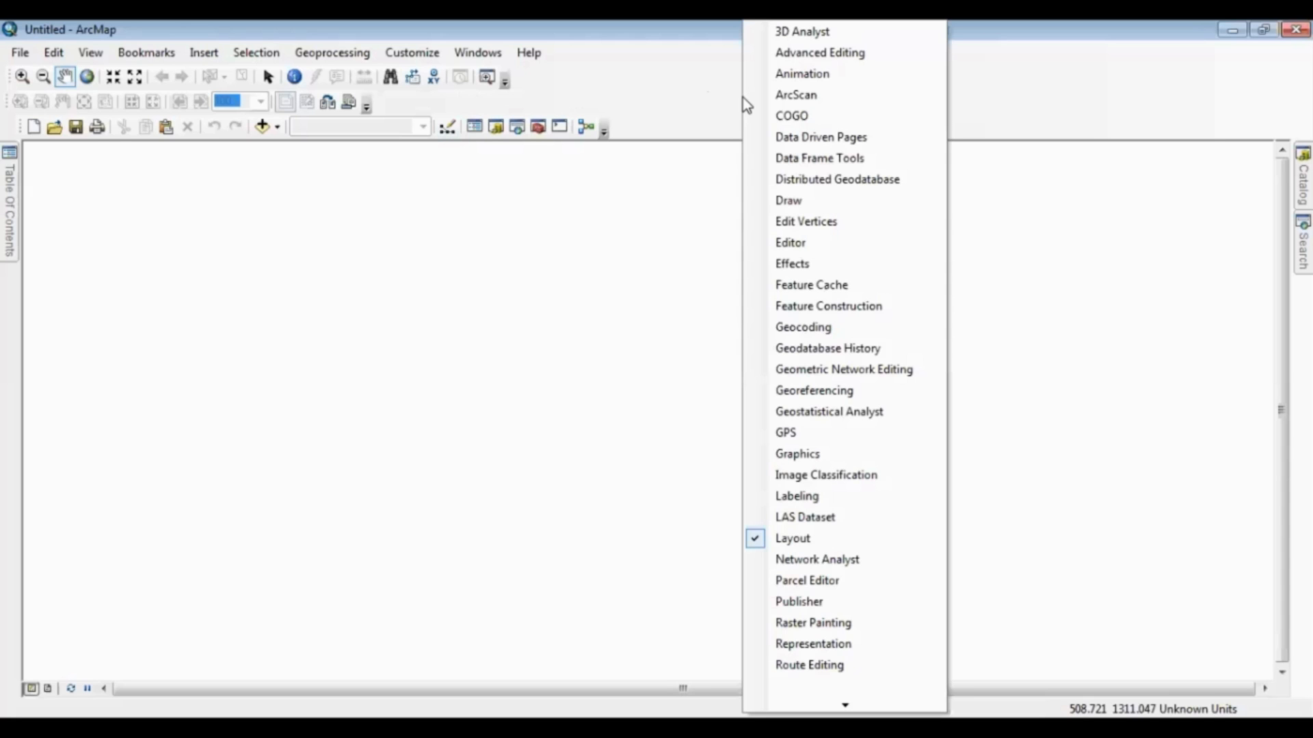
click(813, 244)
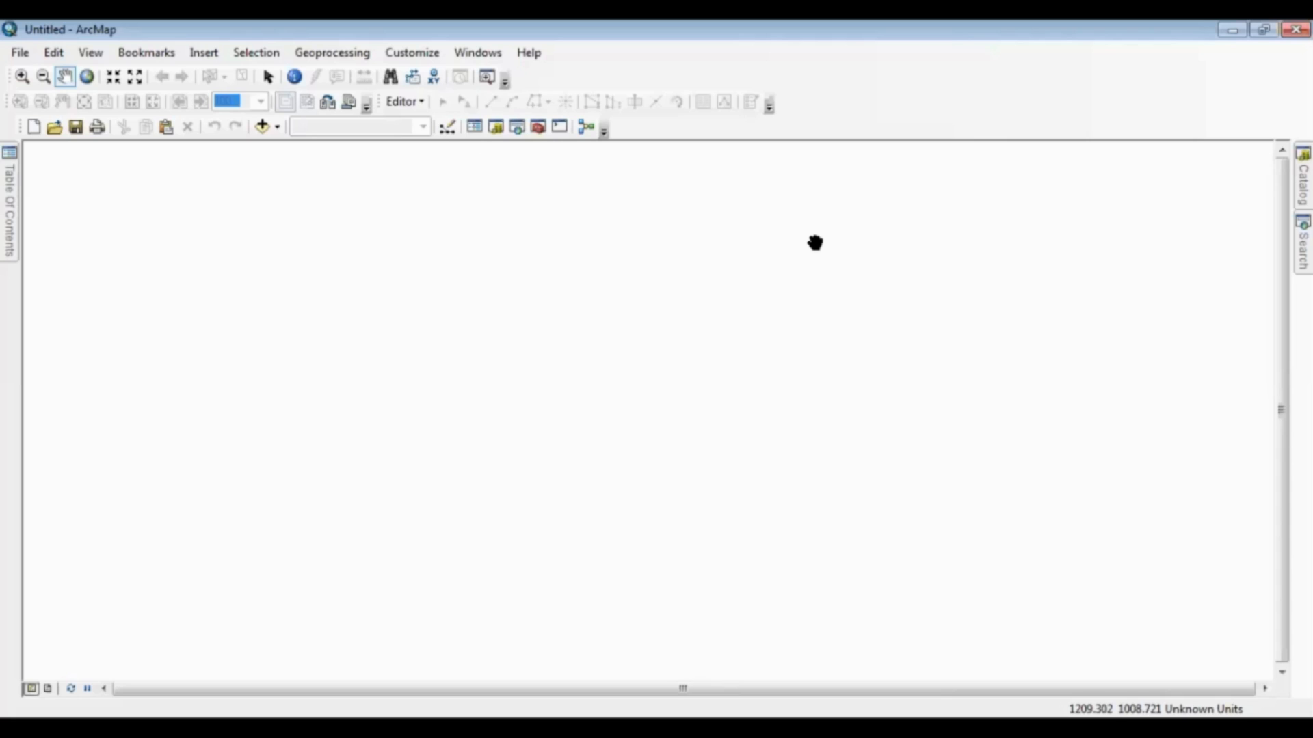
drag(815, 244, 863, 167)
click(768, 107)
click(769, 108)
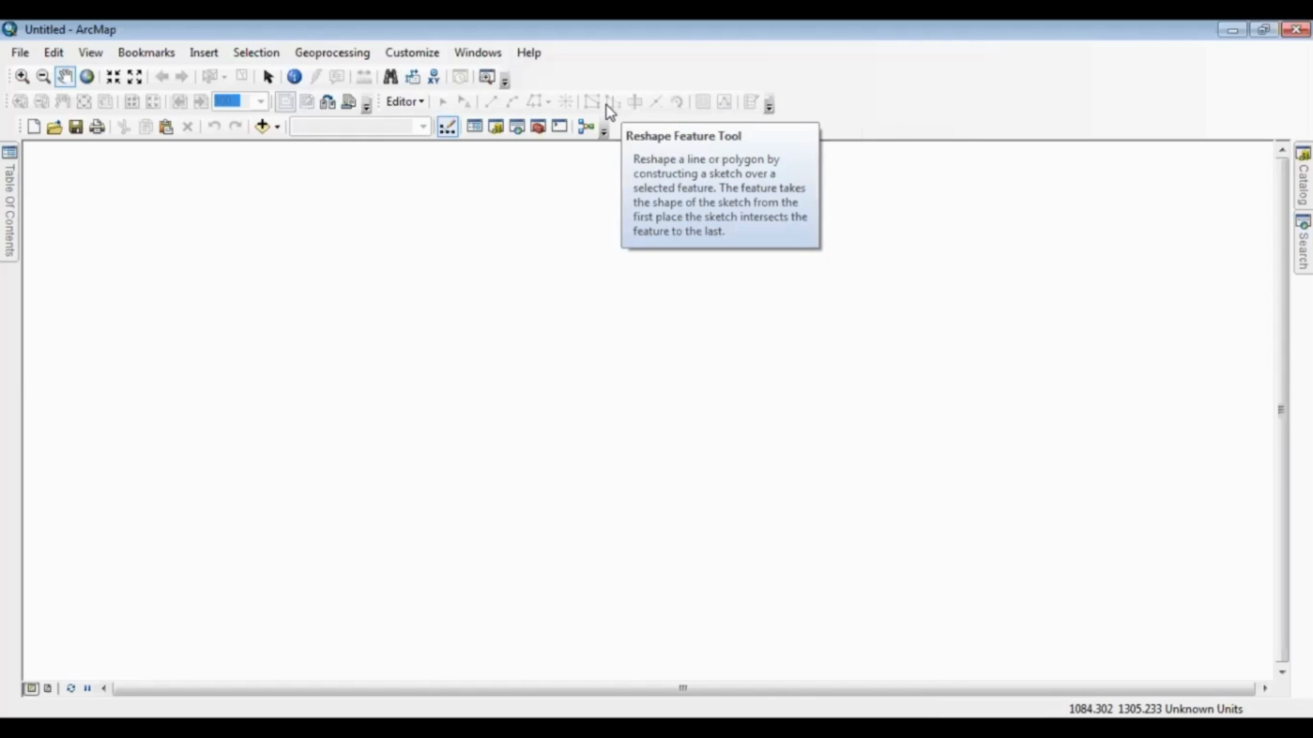
click(366, 110)
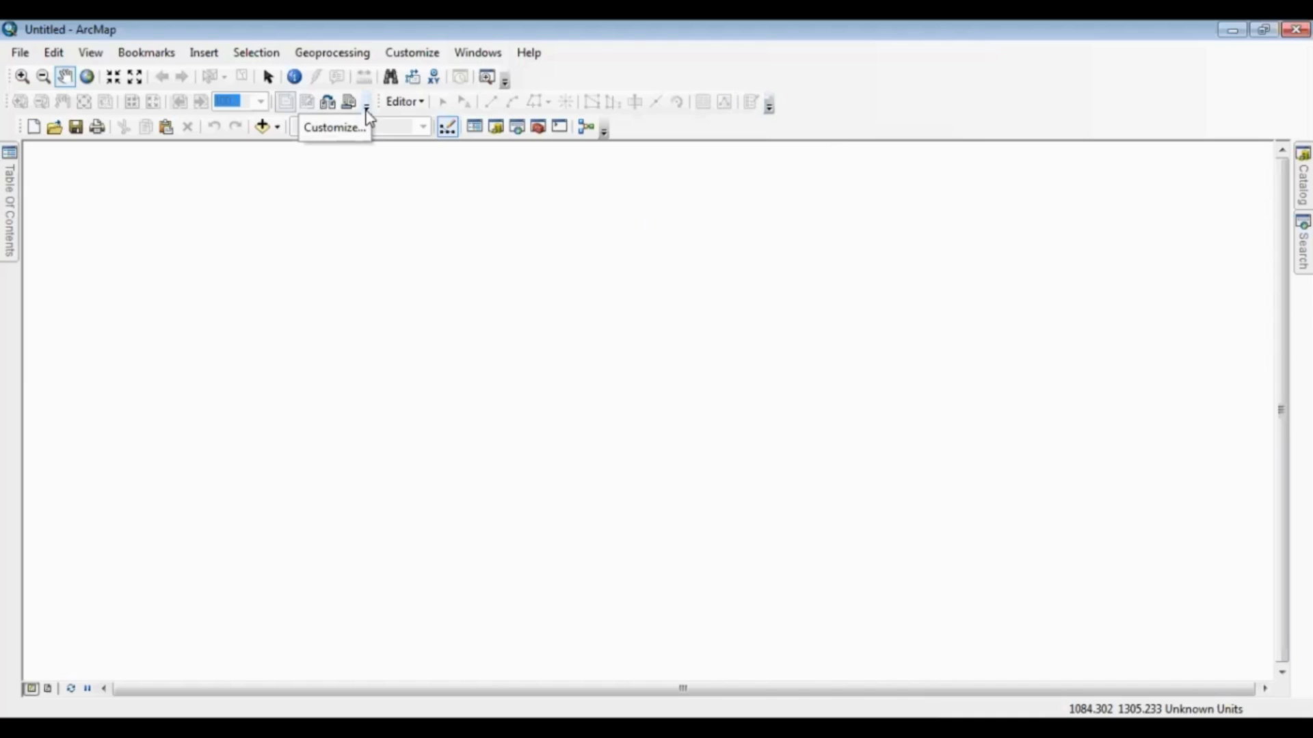
click(367, 111)
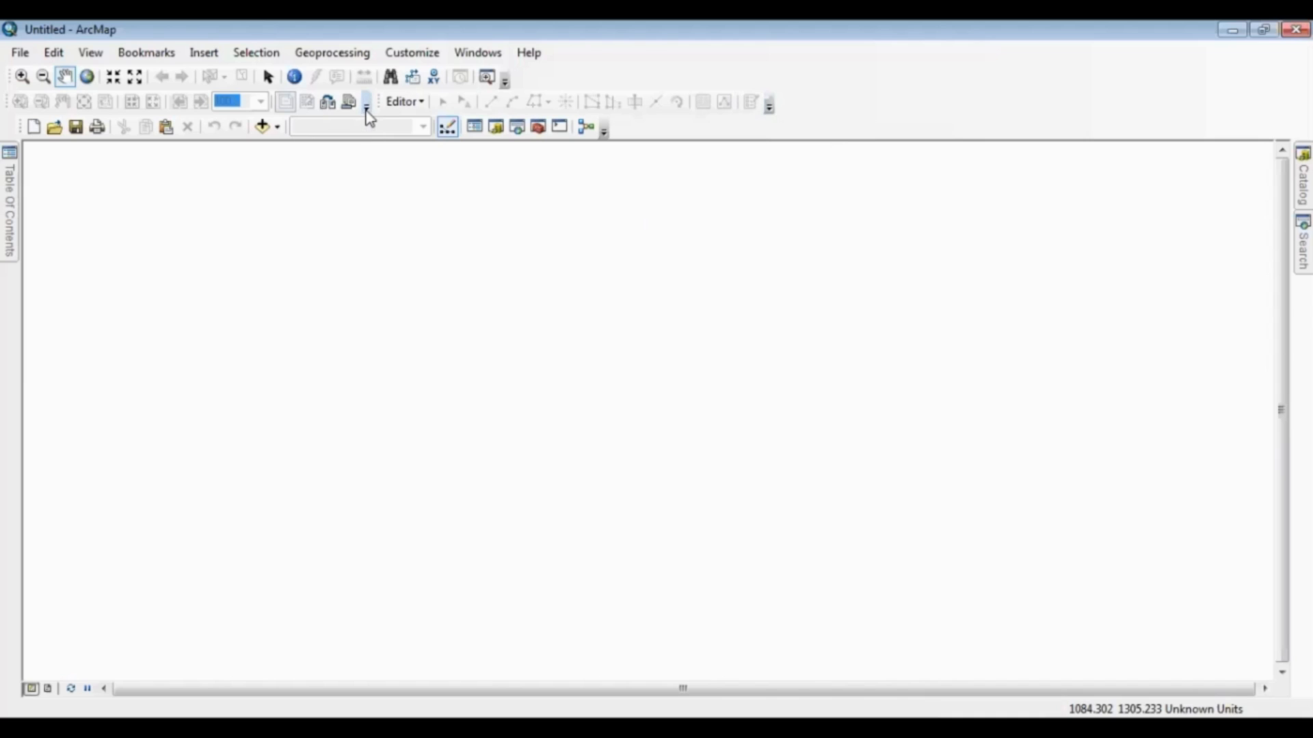
click(404, 102)
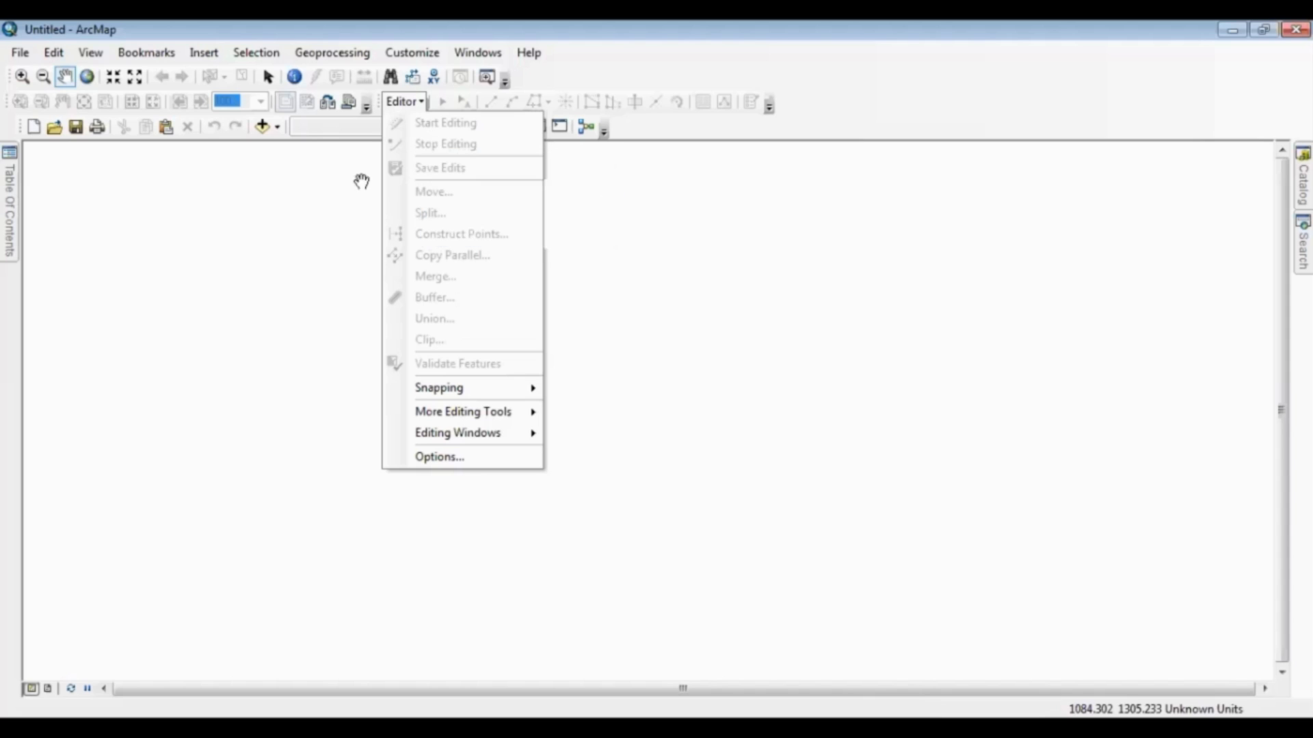
click(283, 238)
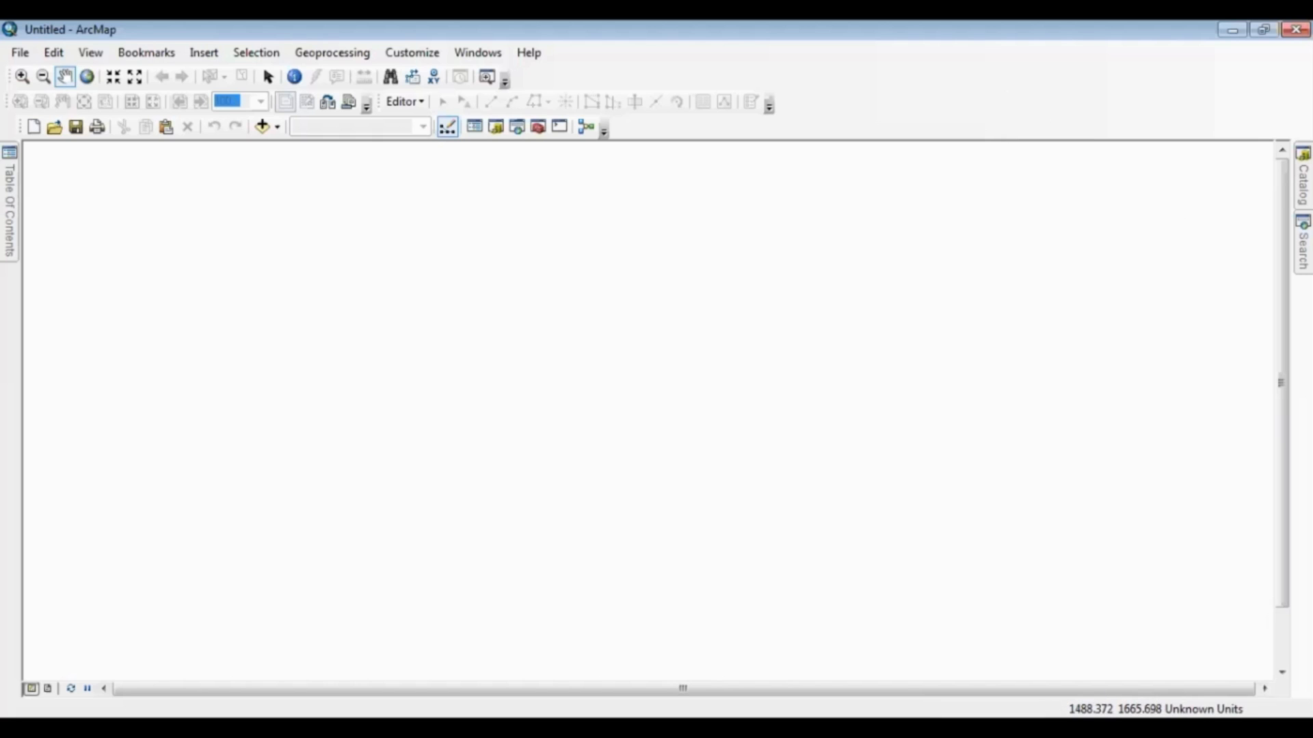
Create a Point shapefile named "point shapefile" with an unknown coordinate system in the Shape Files folder of the Catalog.
click(1302, 177)
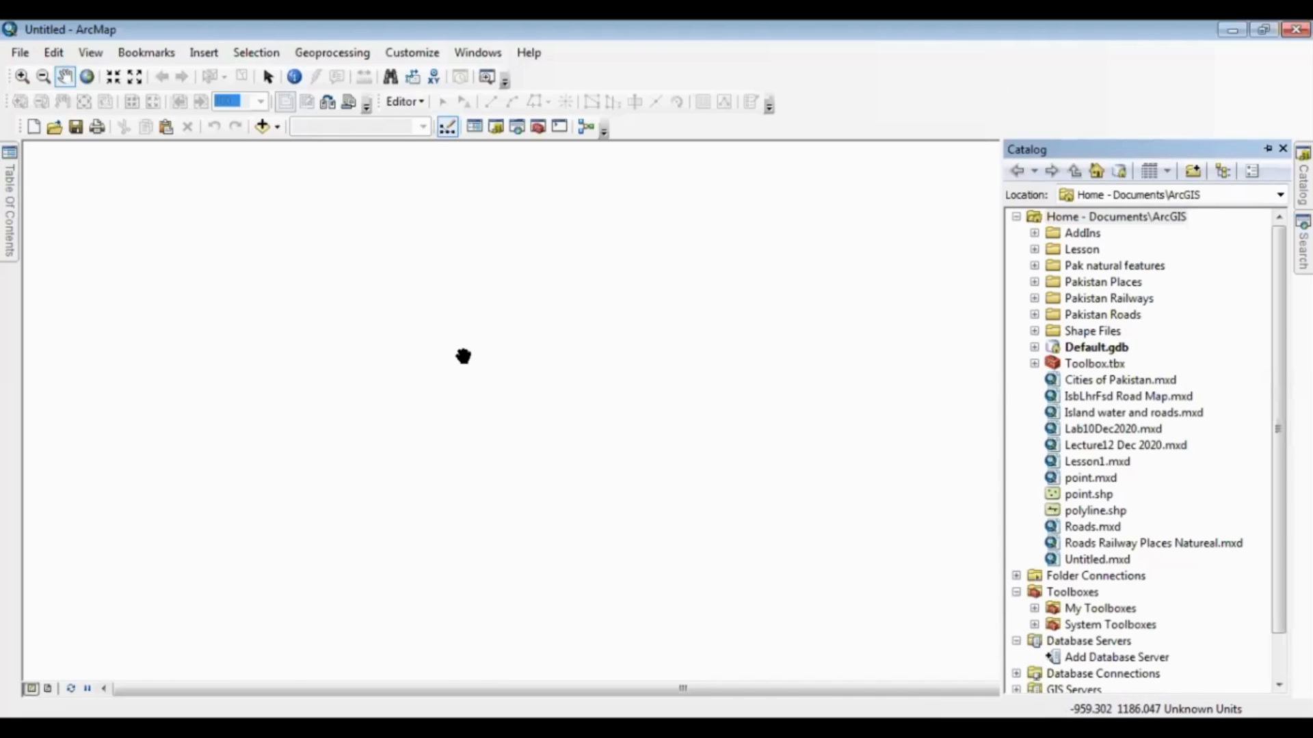
right_click(463, 356)
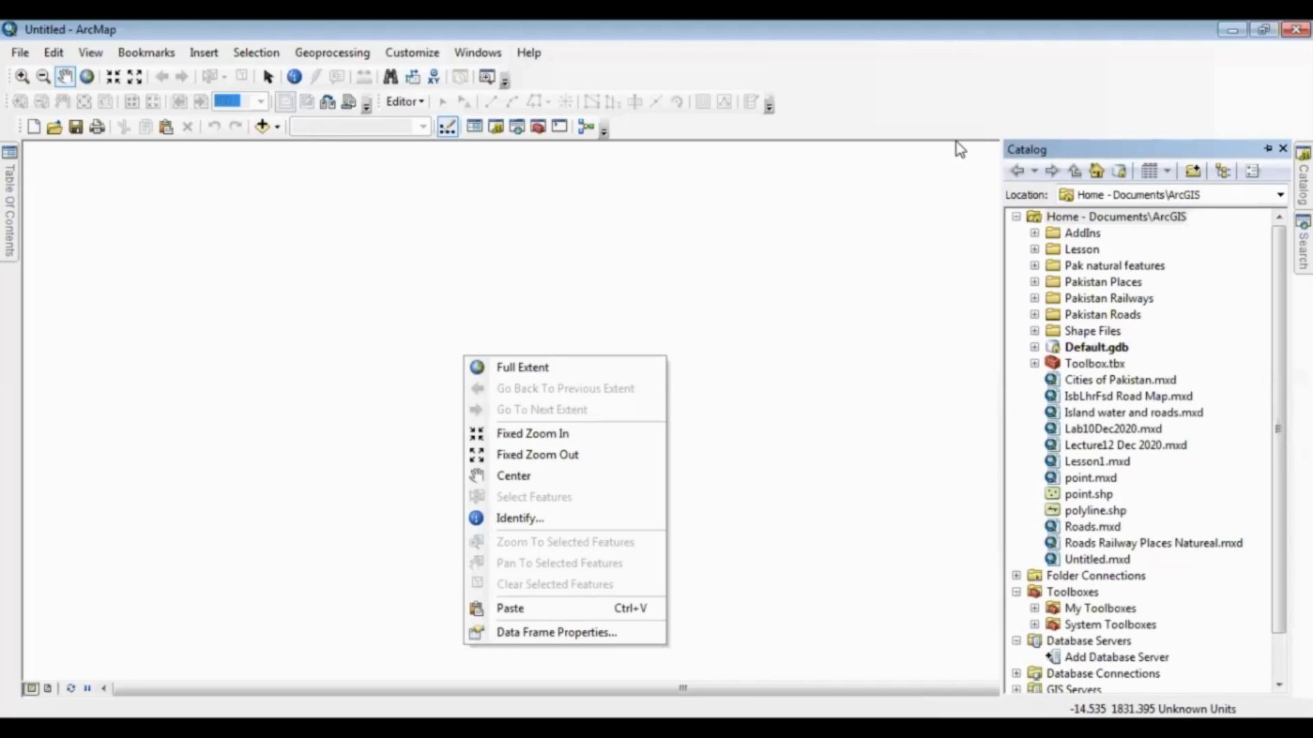
click(1050, 154)
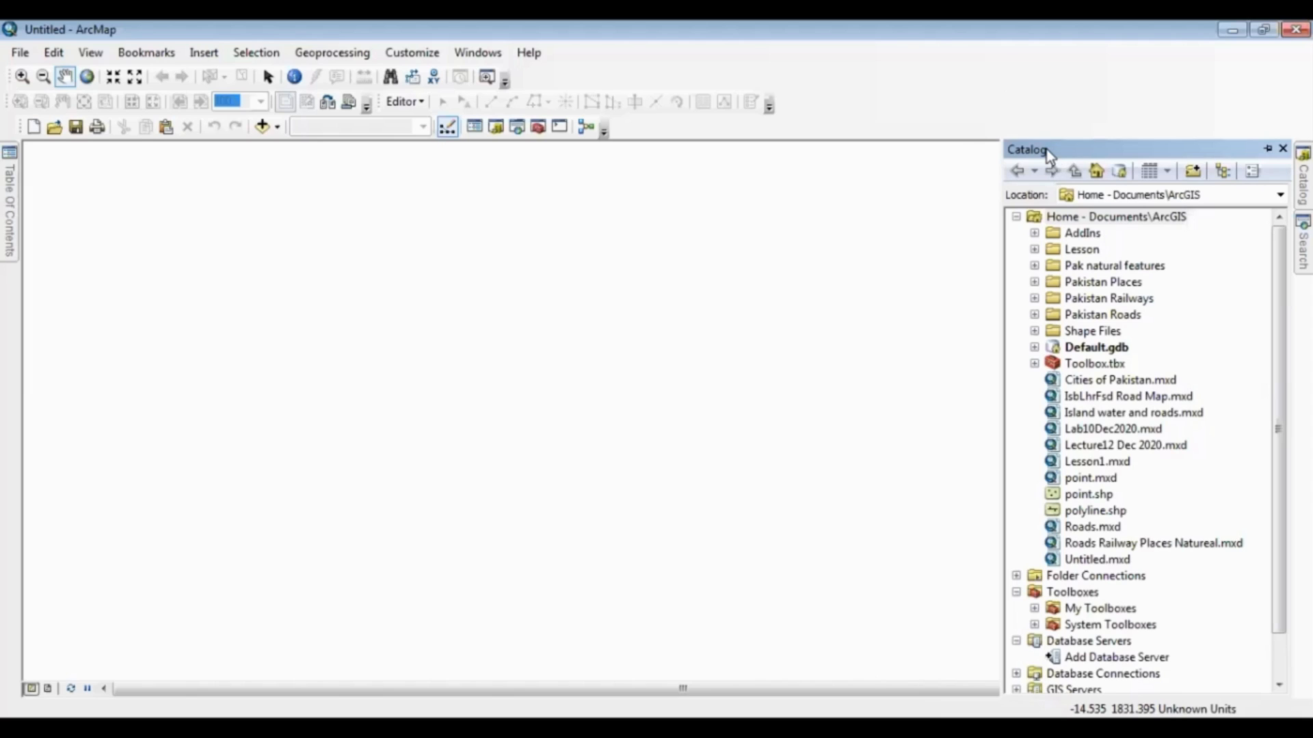
click(1222, 332)
right_click(1222, 331)
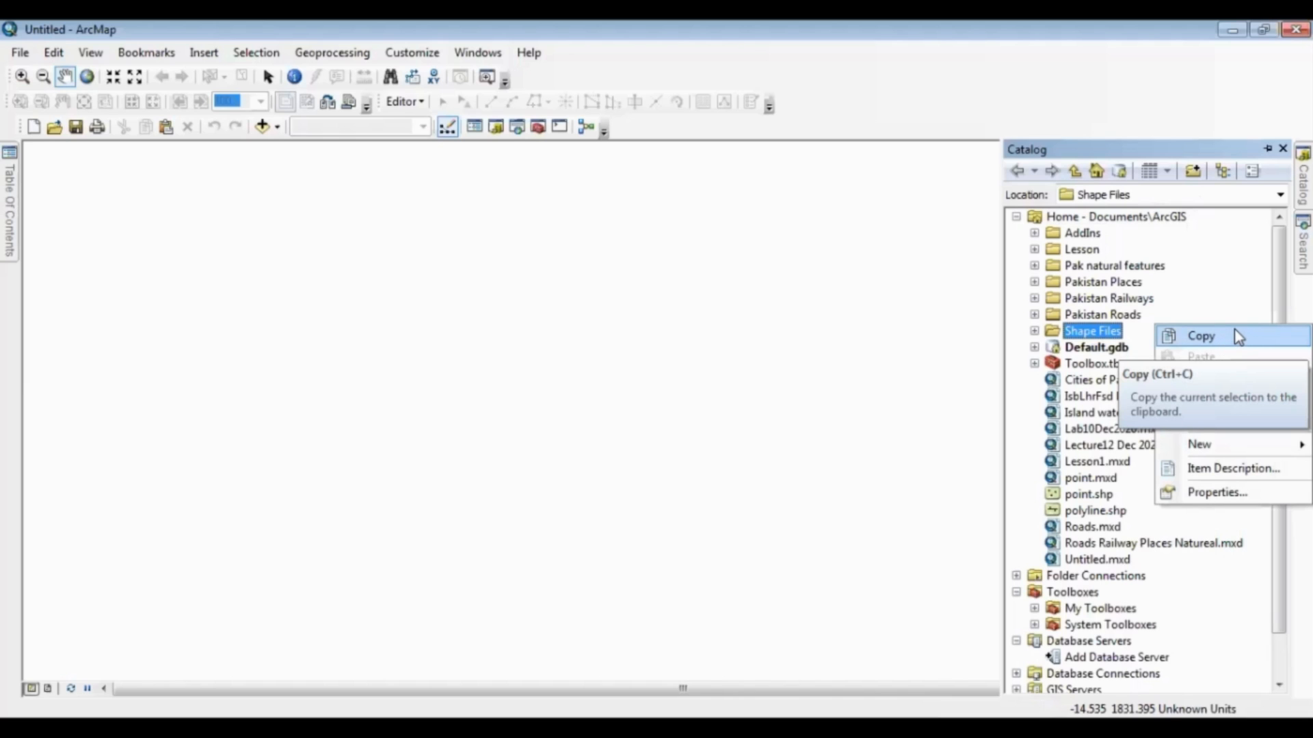
mouse_move(1232, 449)
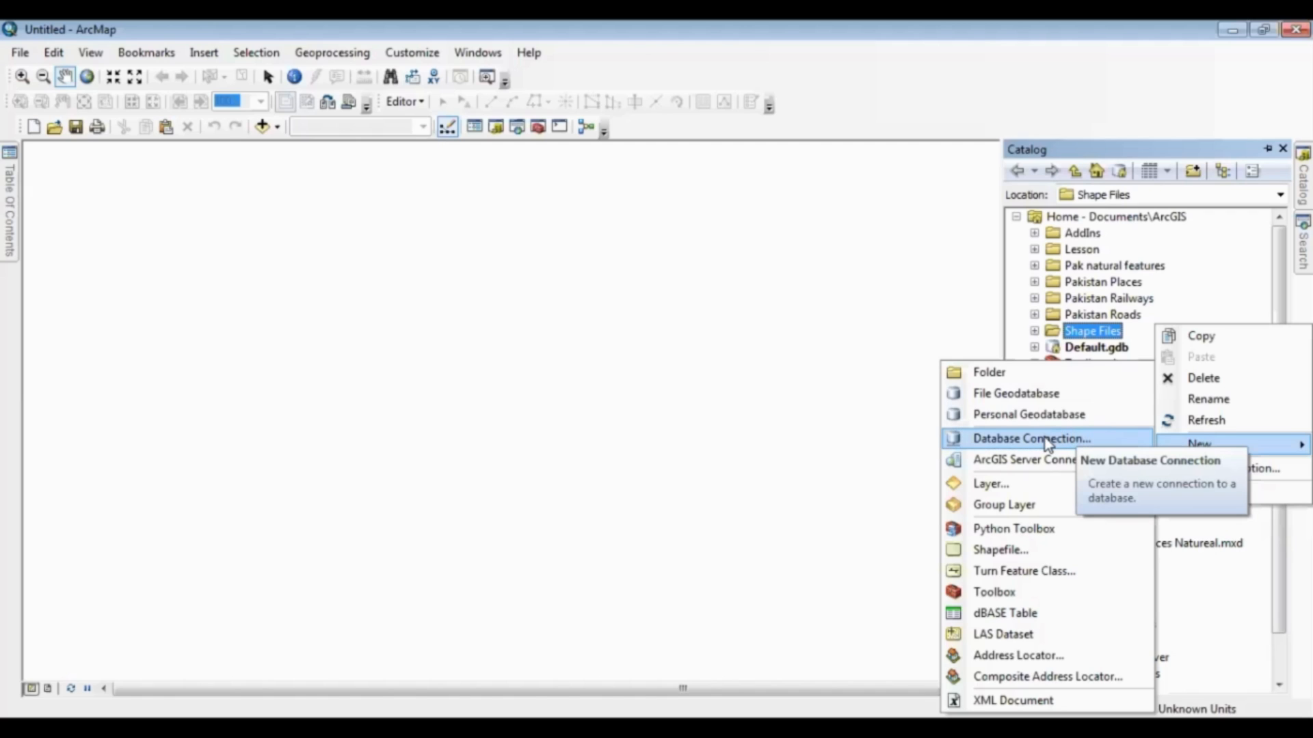
click(1011, 556)
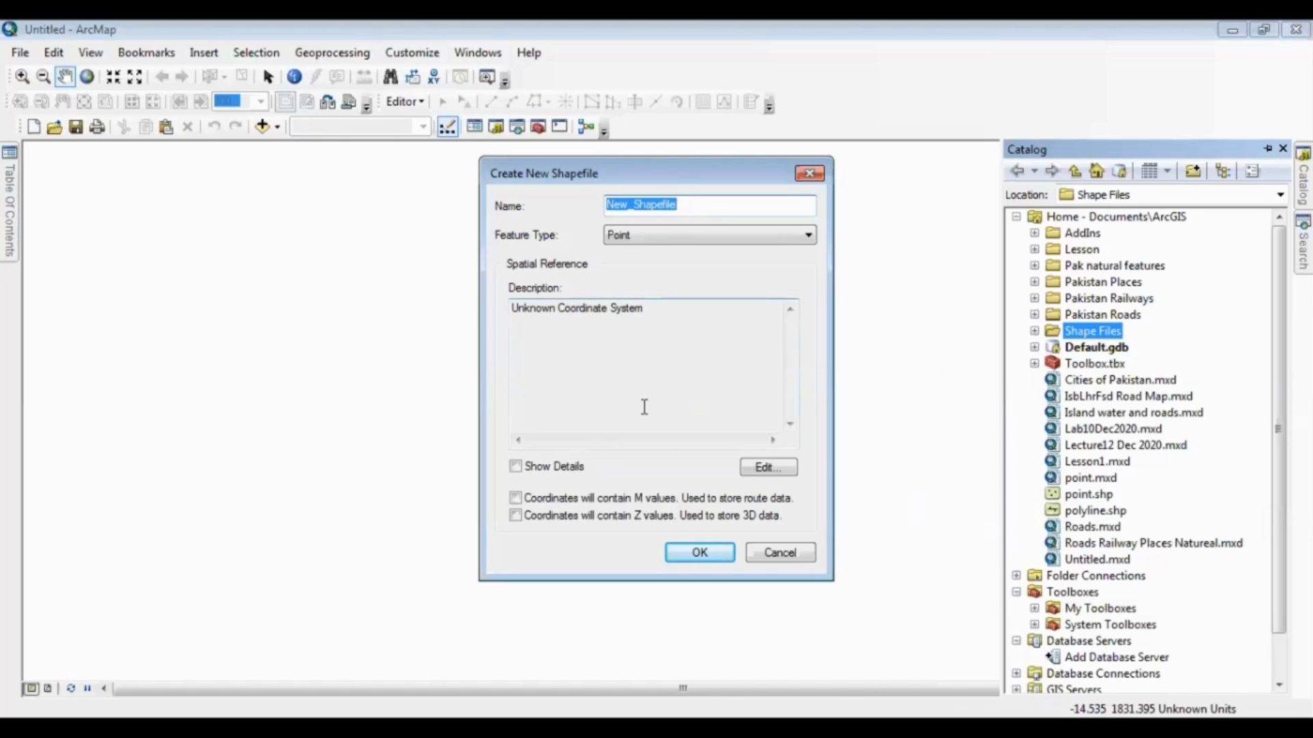
text(po)
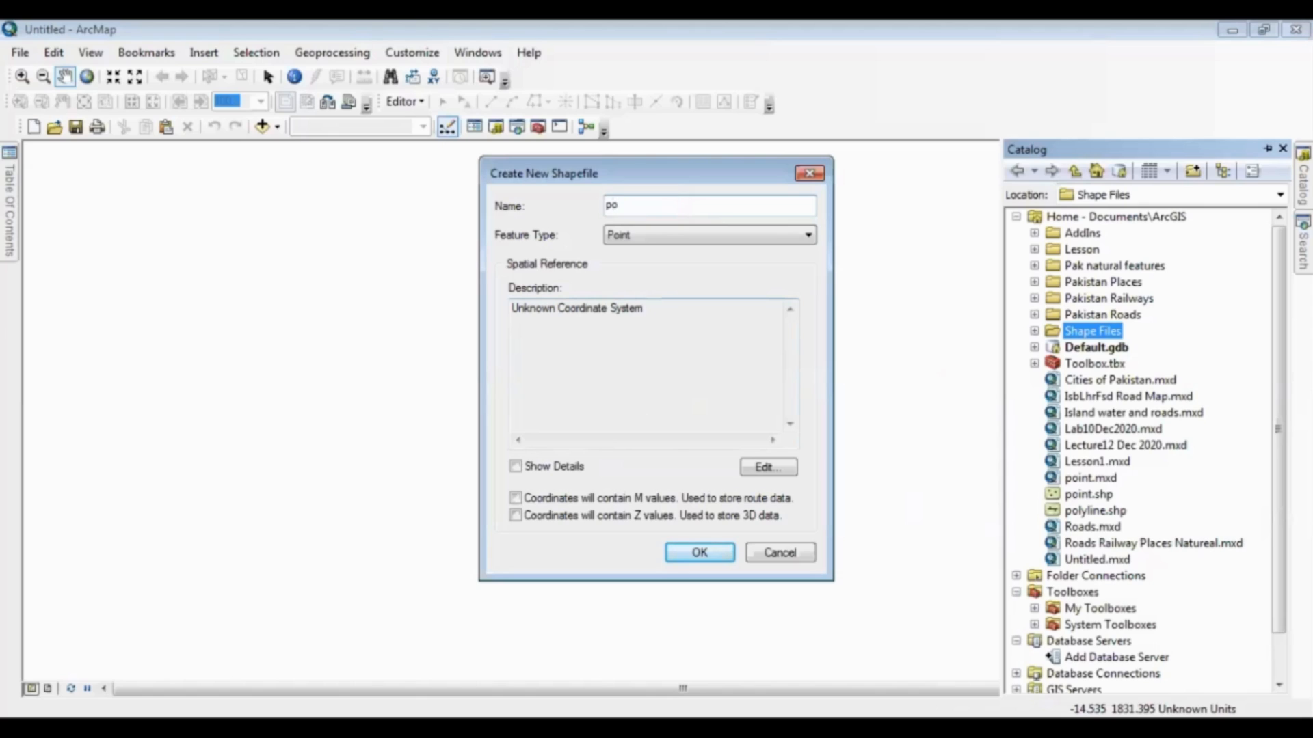
text(int shapefile)
click(699, 553)
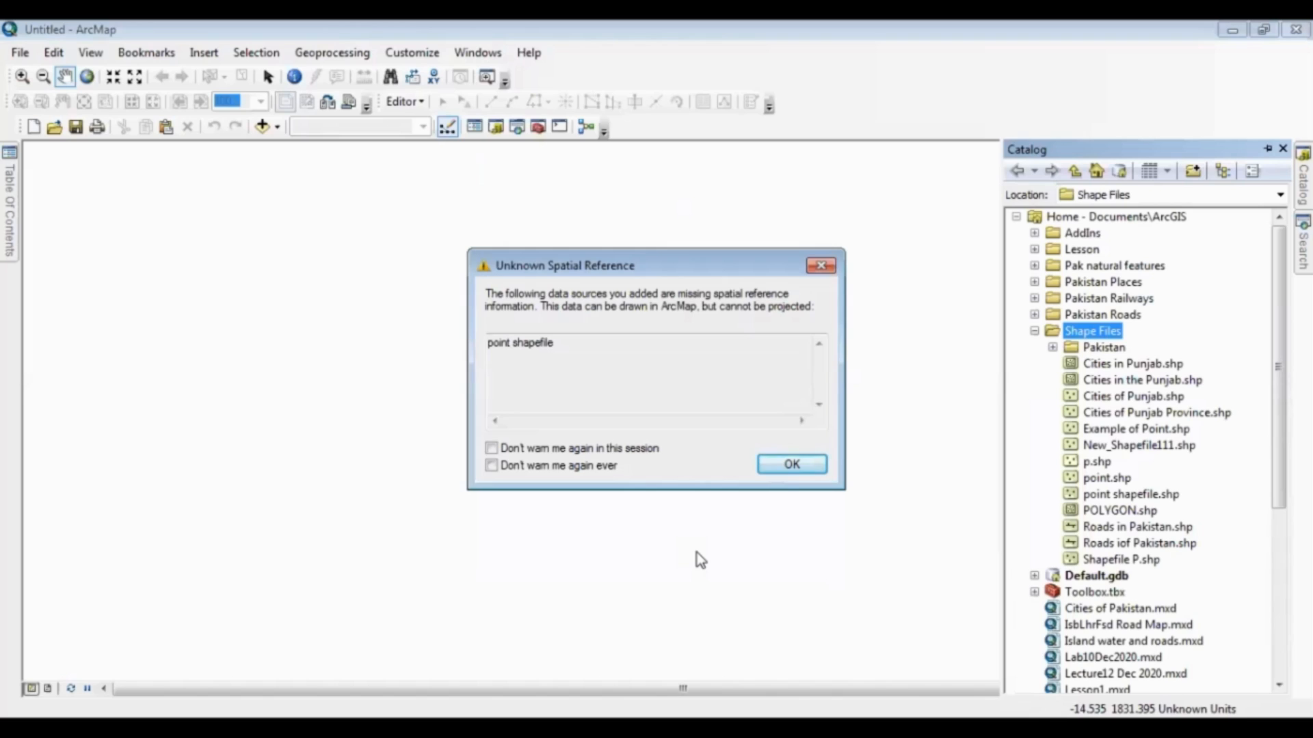
click(797, 466)
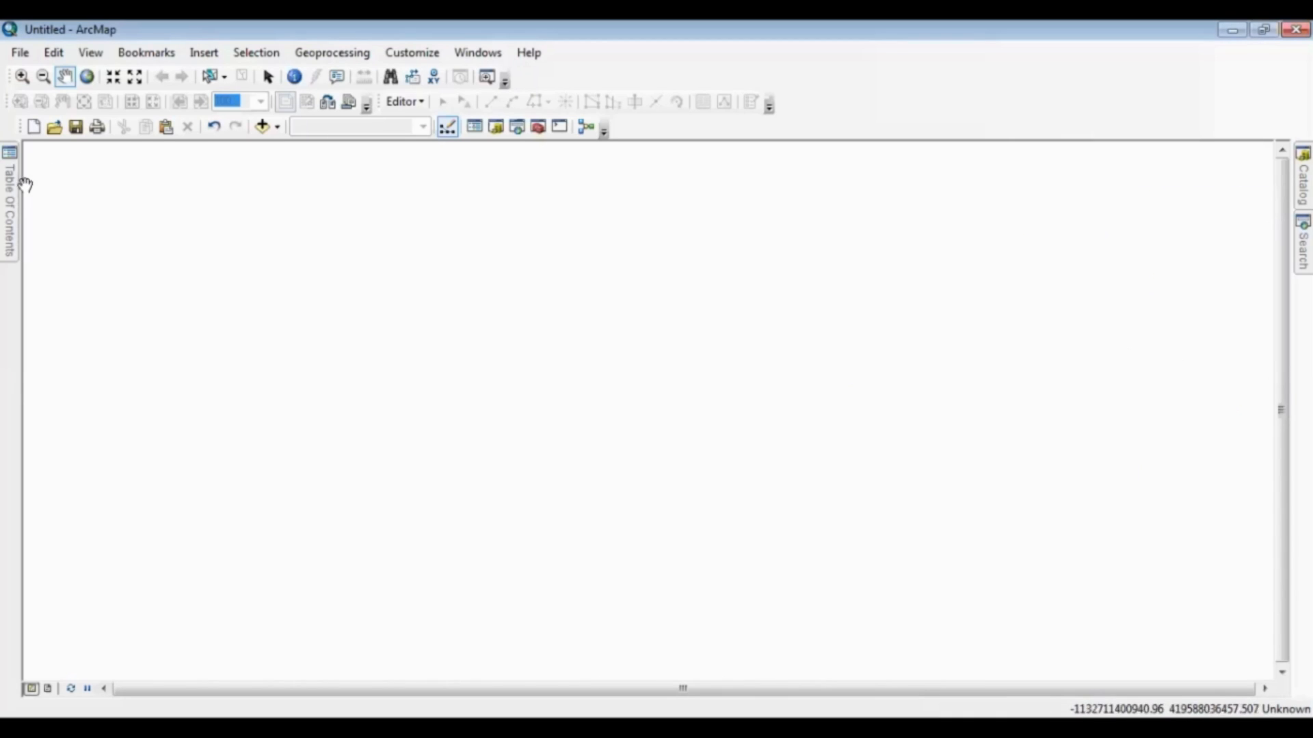
Start an edit session for the point shapefile layer.
mouse_move(9, 195)
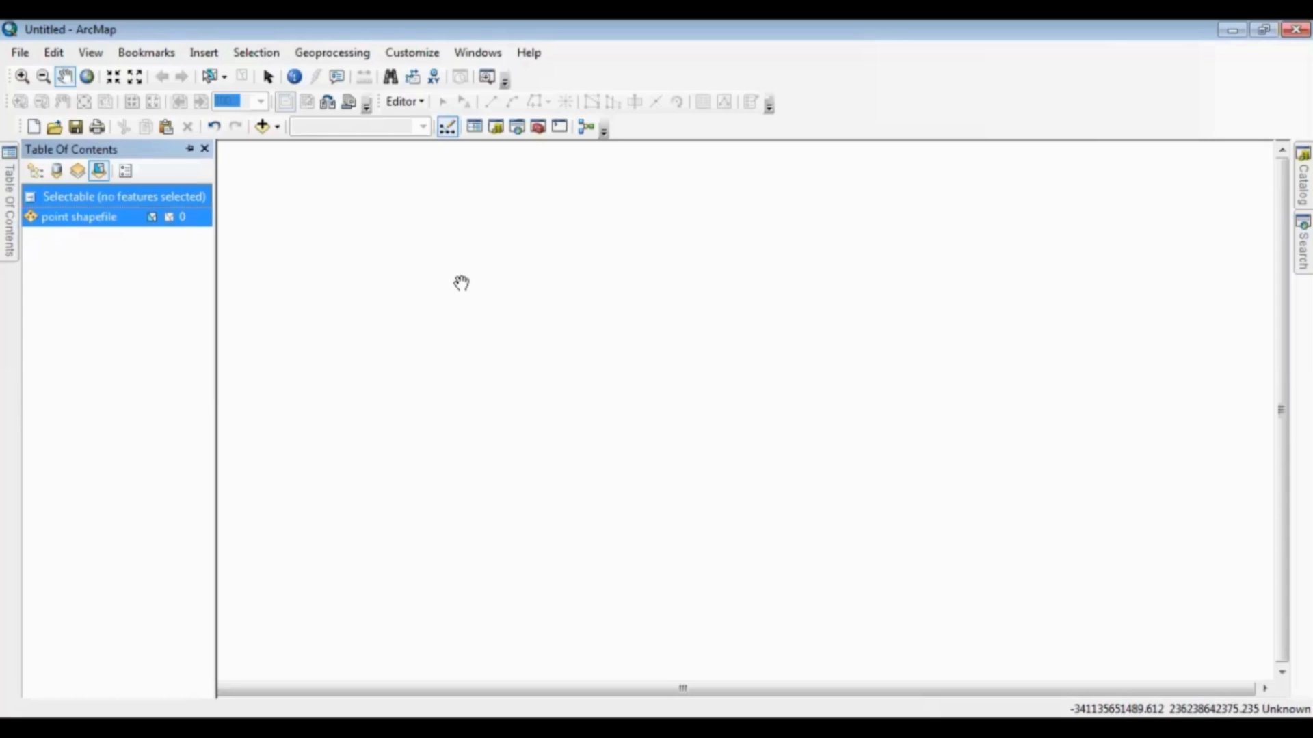
drag(462, 283, 443, 188)
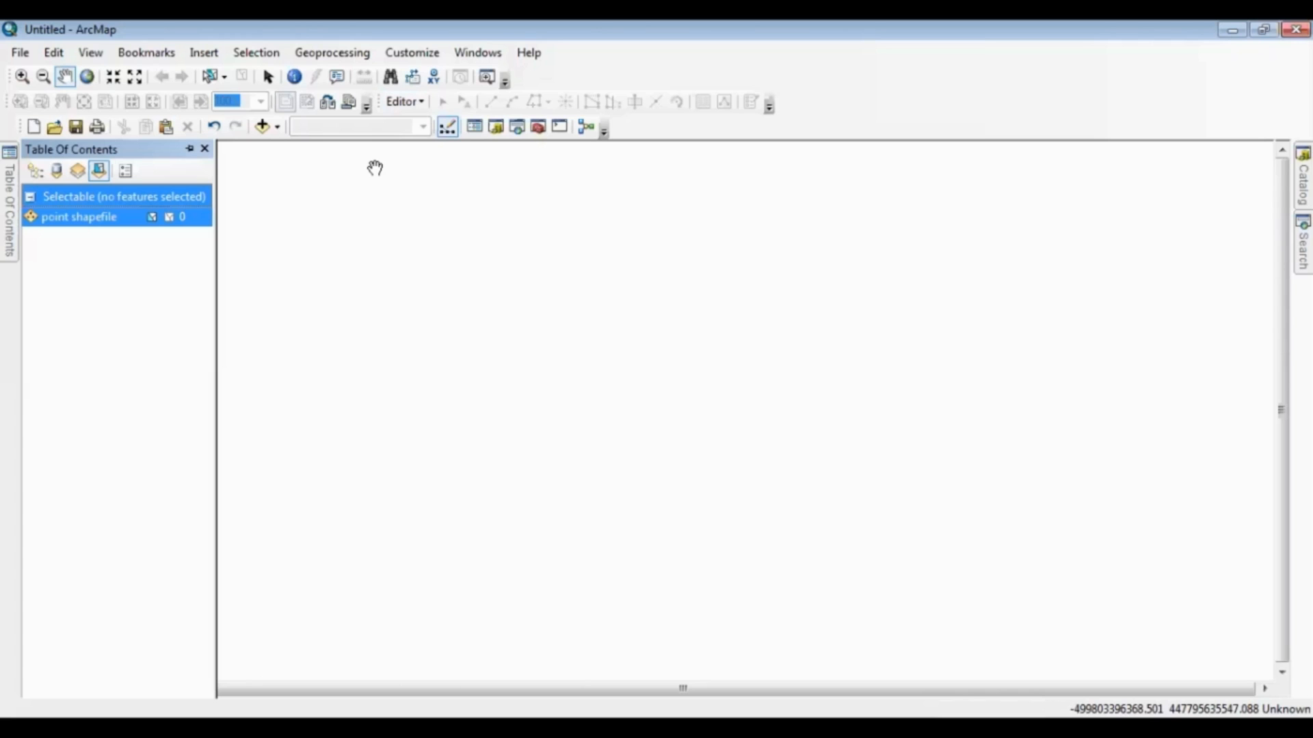
click(409, 102)
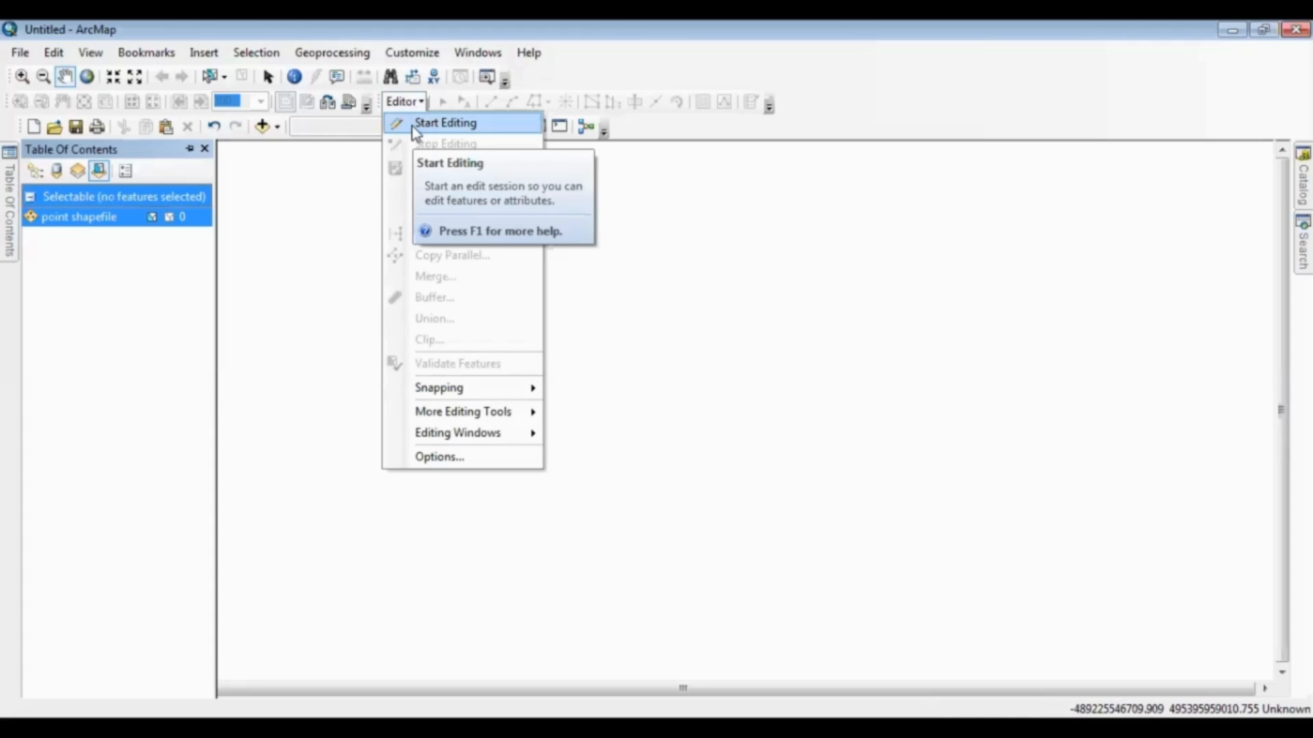
click(413, 129)
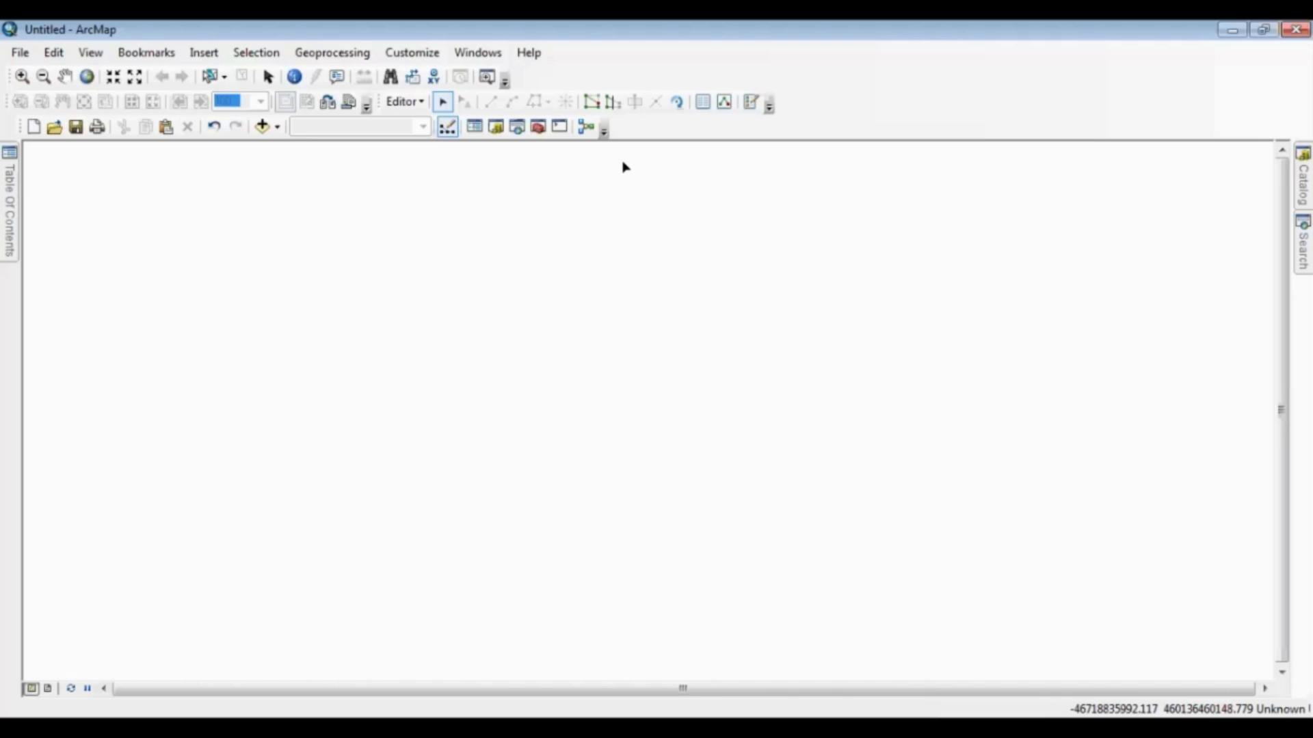
Open the Create Features window and choose the point shapefile template with the Point construction tool.
click(751, 106)
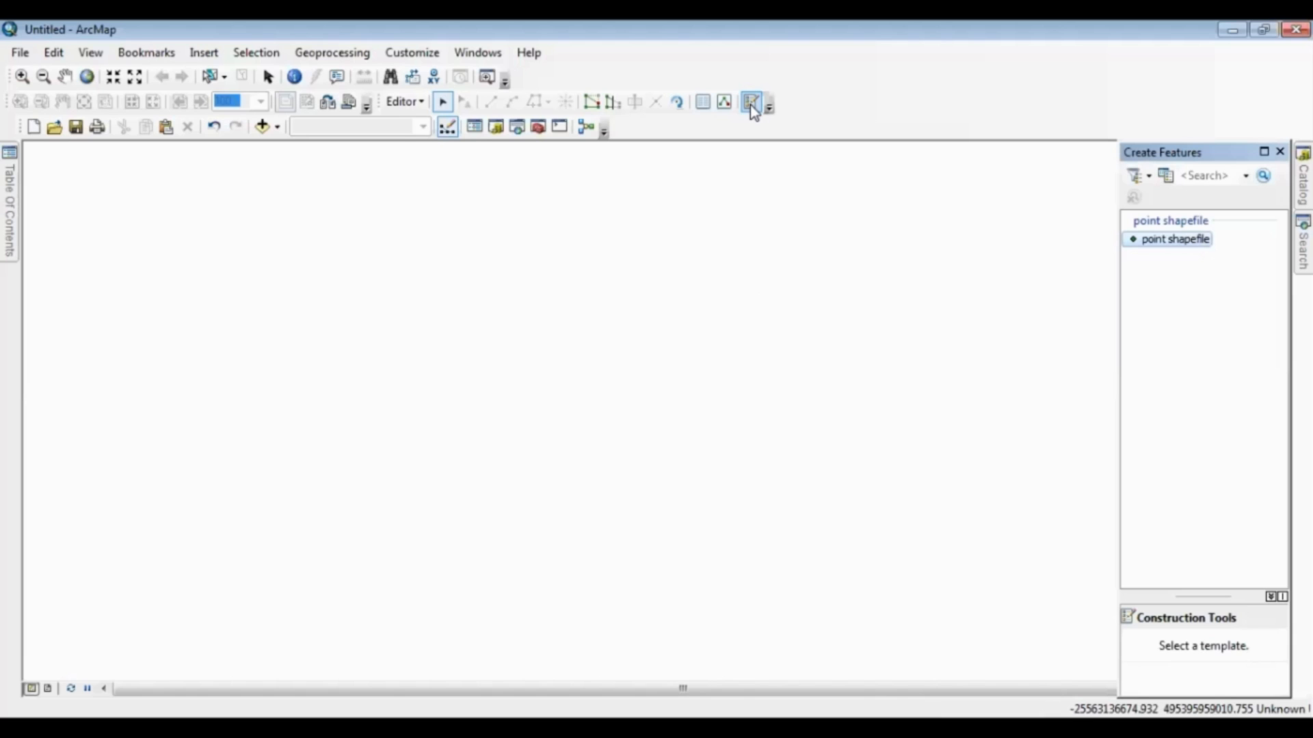
double_click(1174, 239)
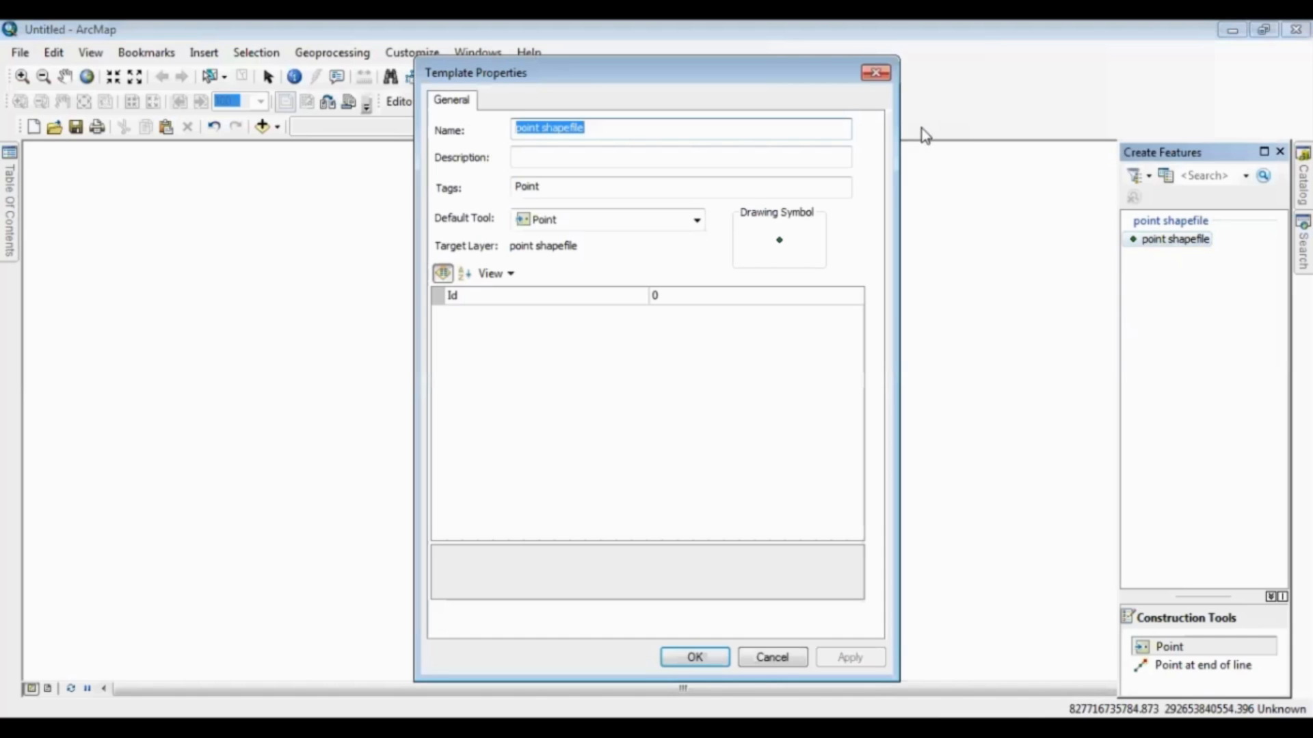
click(875, 71)
click(1157, 240)
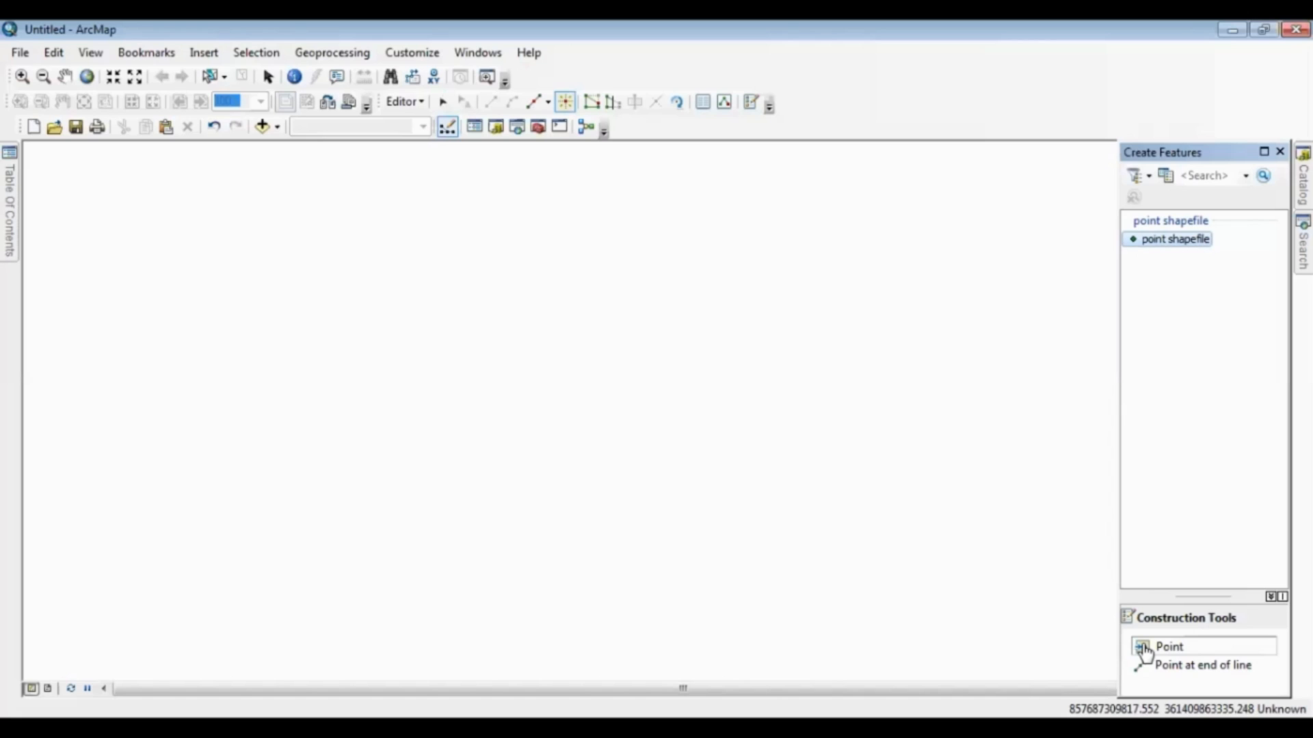
click(1143, 646)
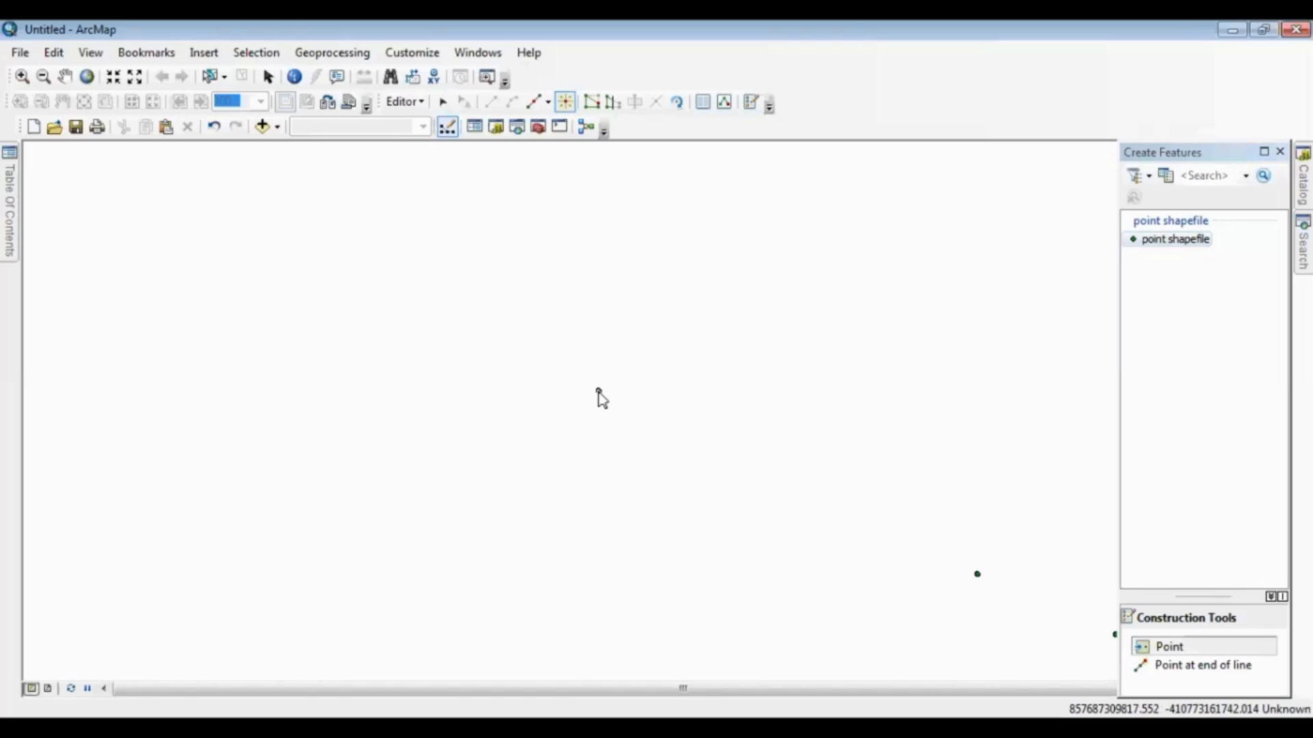
Place nine point features scattered across the middle of the map in the point shapefile layer.
click(475, 234)
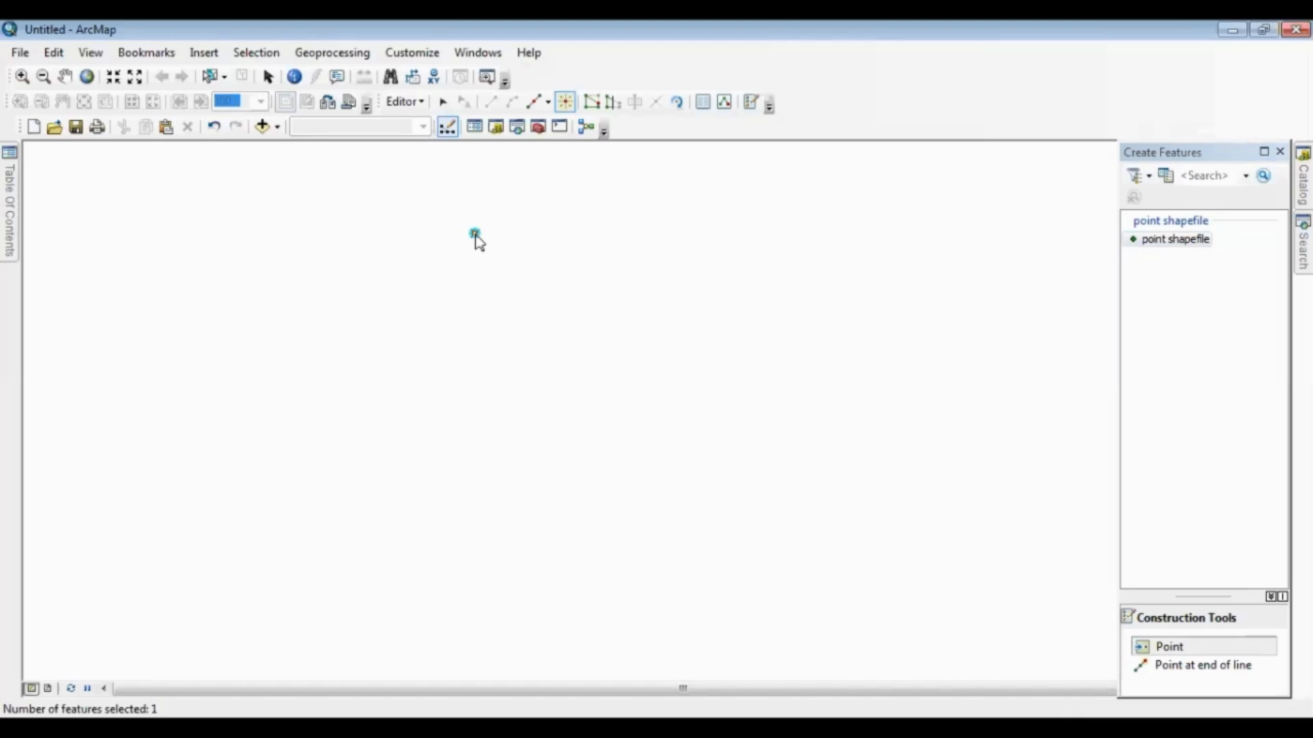
click(622, 324)
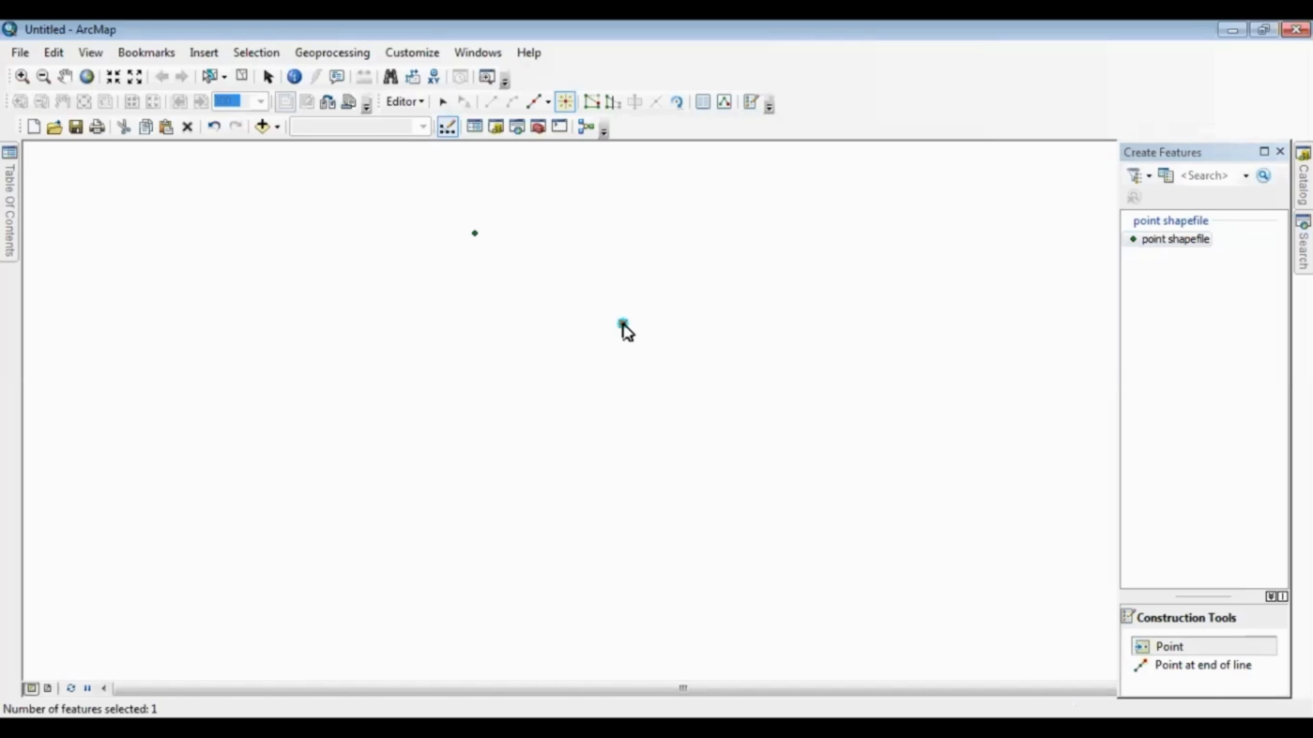
click(802, 281)
click(701, 475)
click(411, 386)
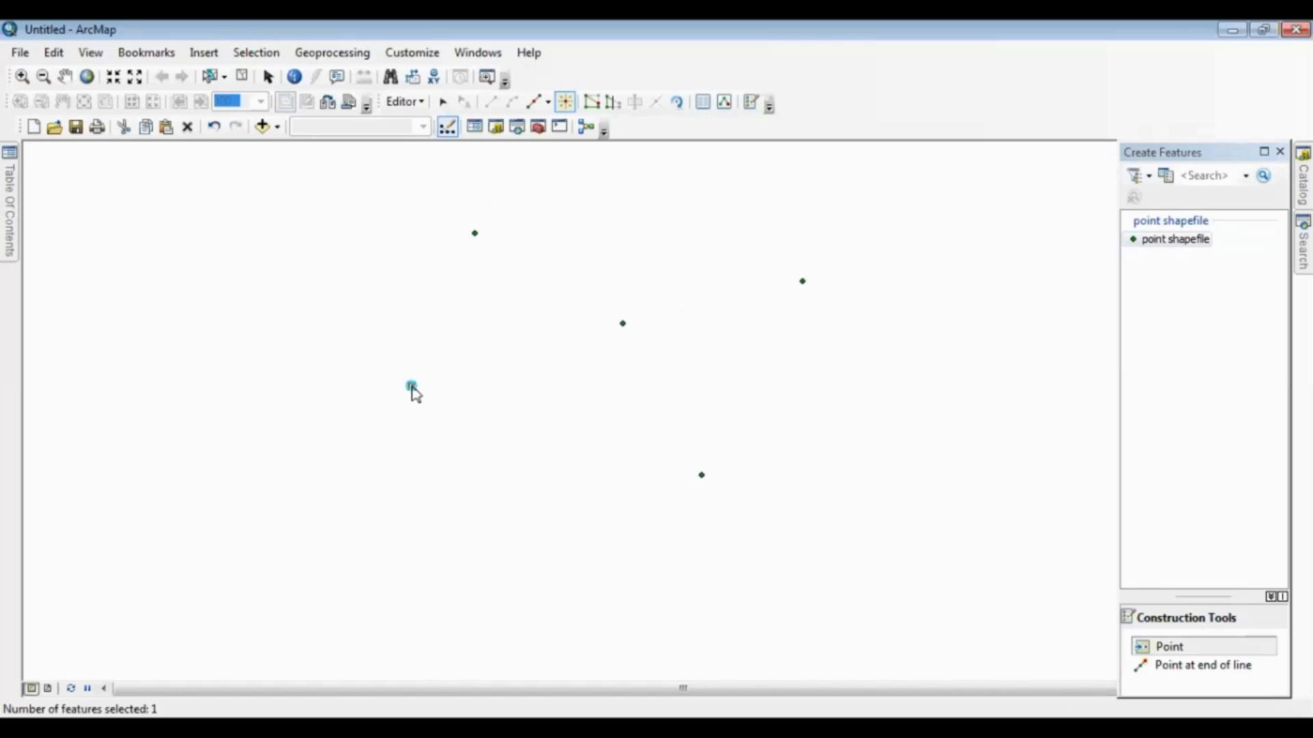
click(800, 370)
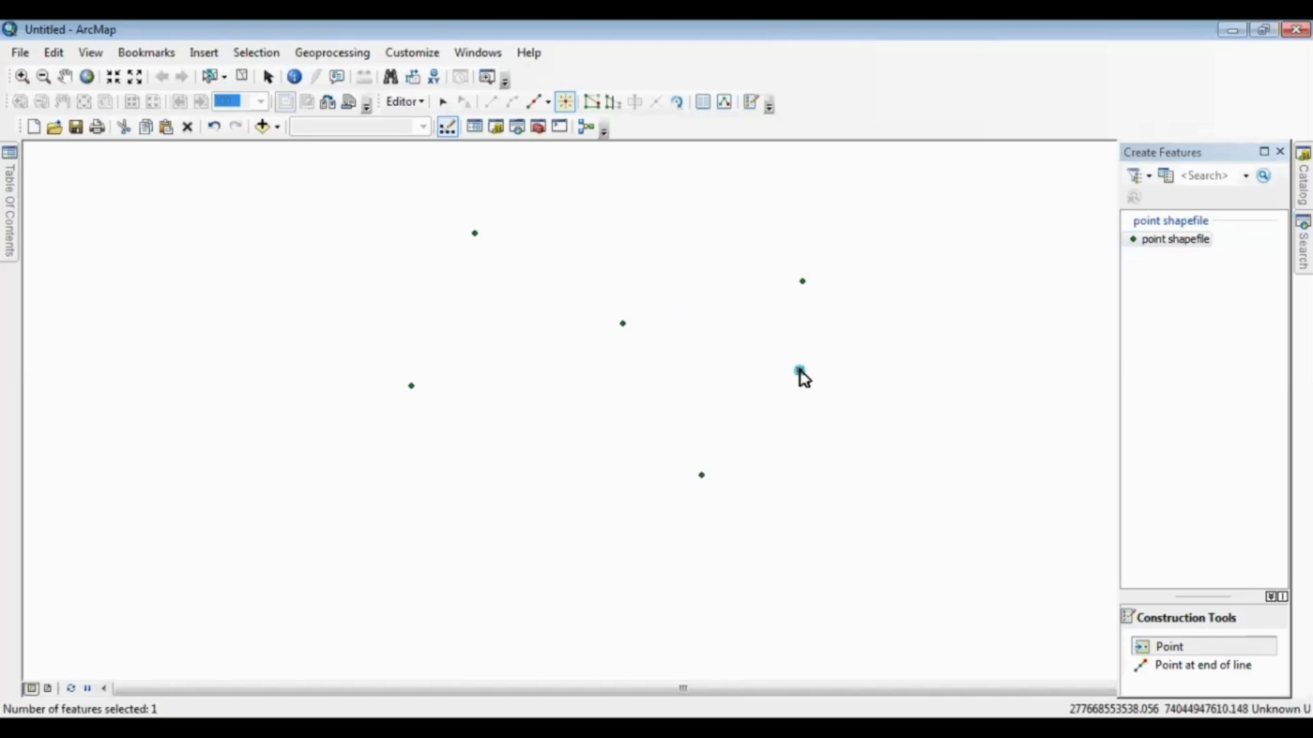
click(495, 486)
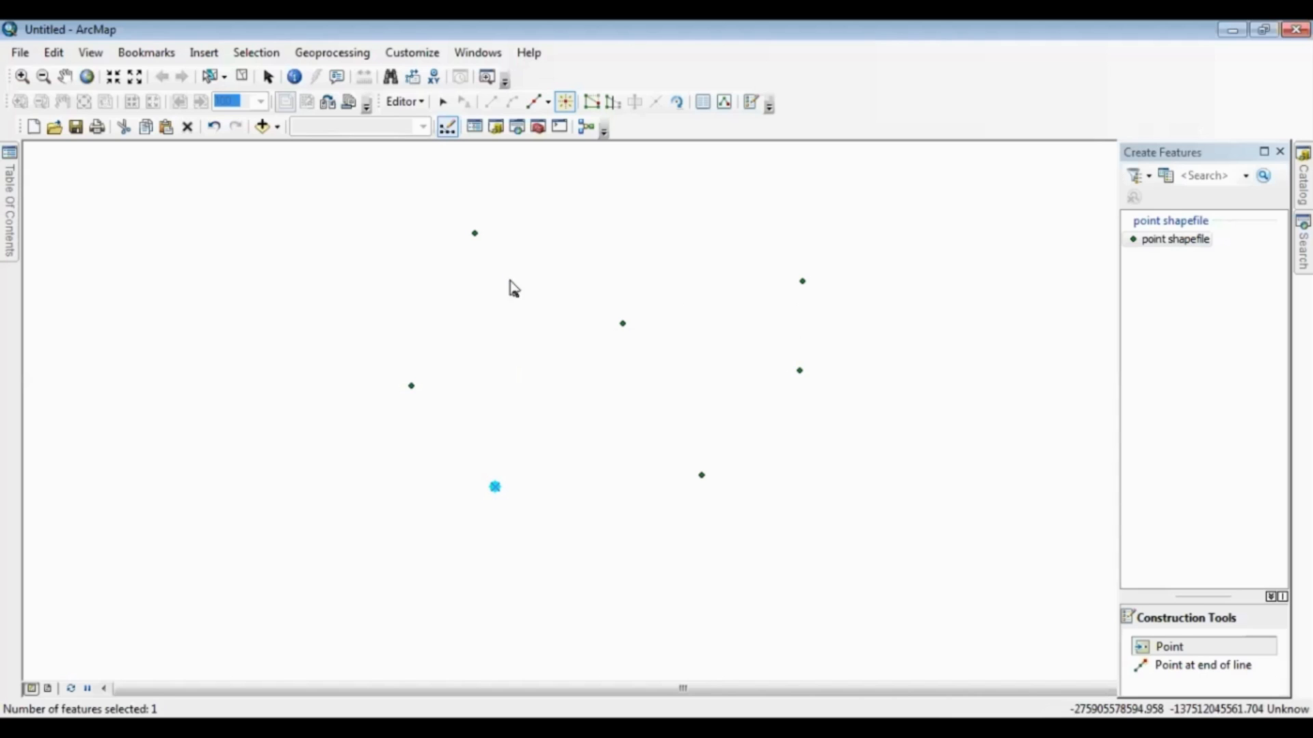
click(671, 240)
click(524, 326)
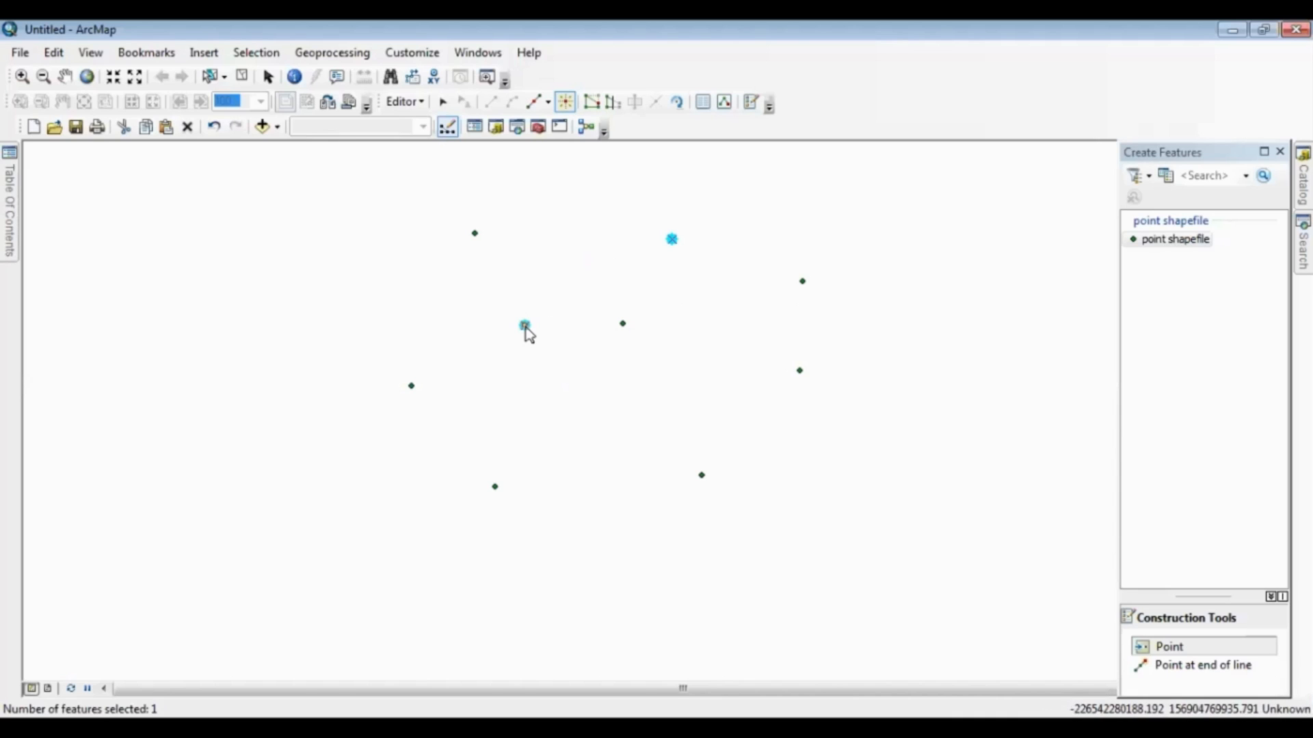
Place one more point feature just below the middle of the map and save the edits.
click(601, 420)
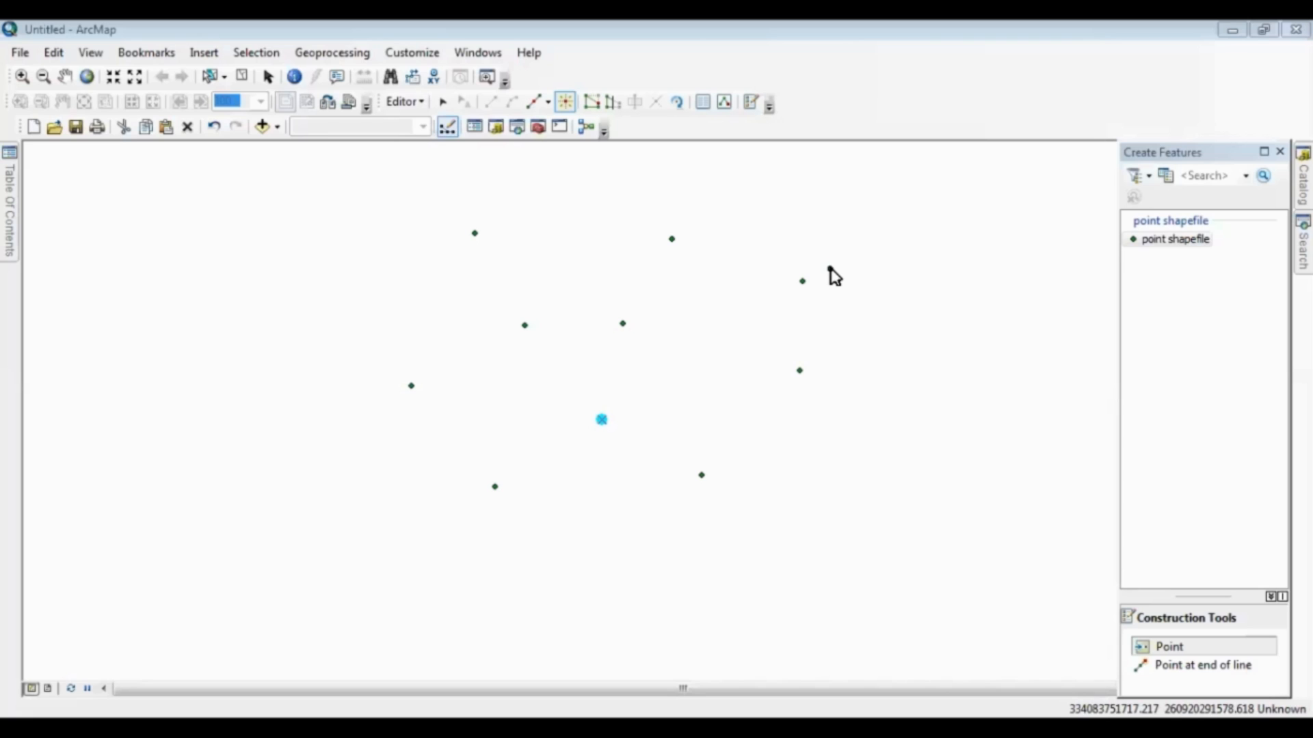
click(403, 103)
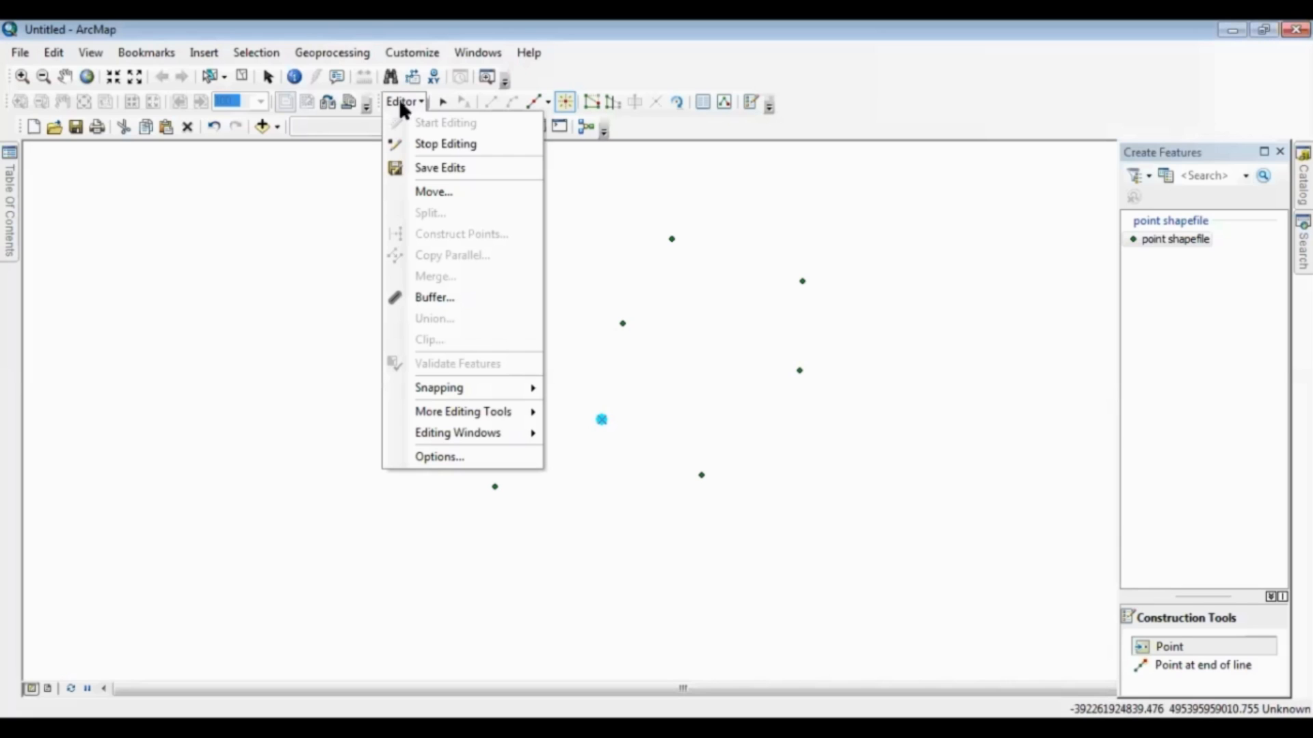
click(438, 169)
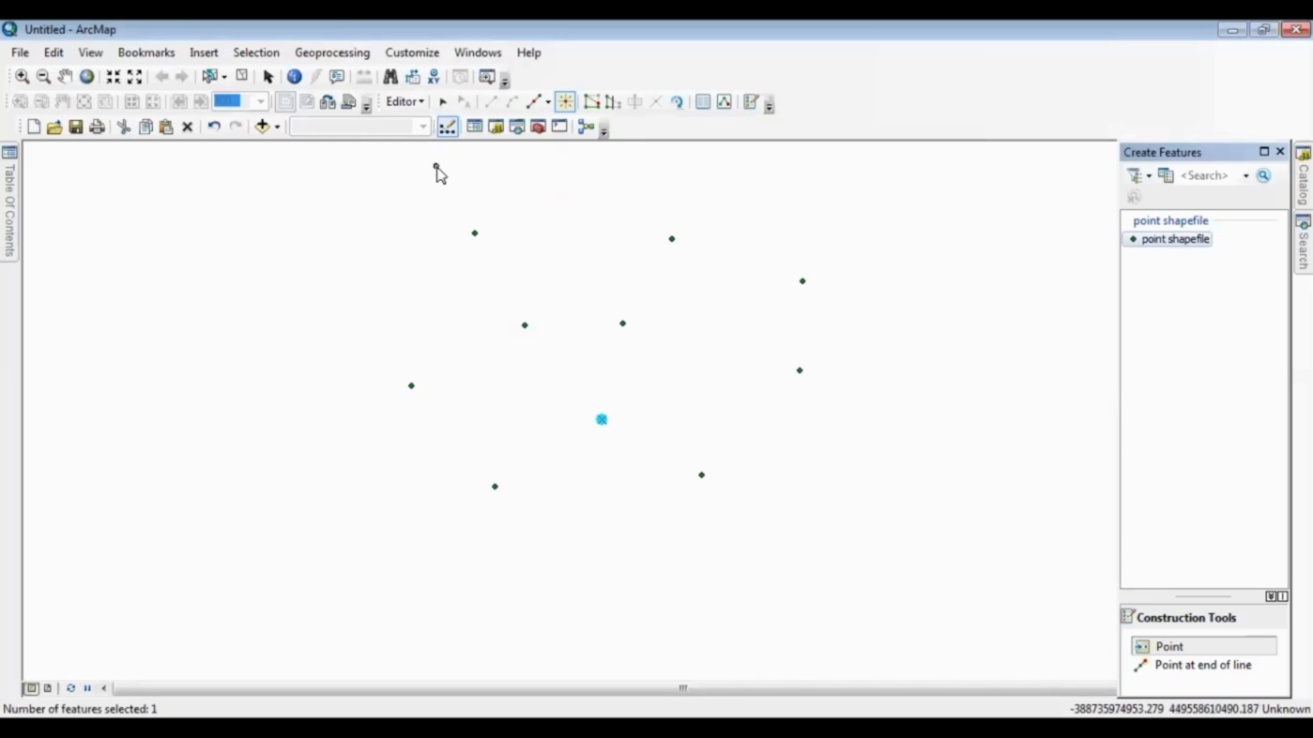
Stop the edit session and open the attribute table of the point shapefile layer.
click(402, 104)
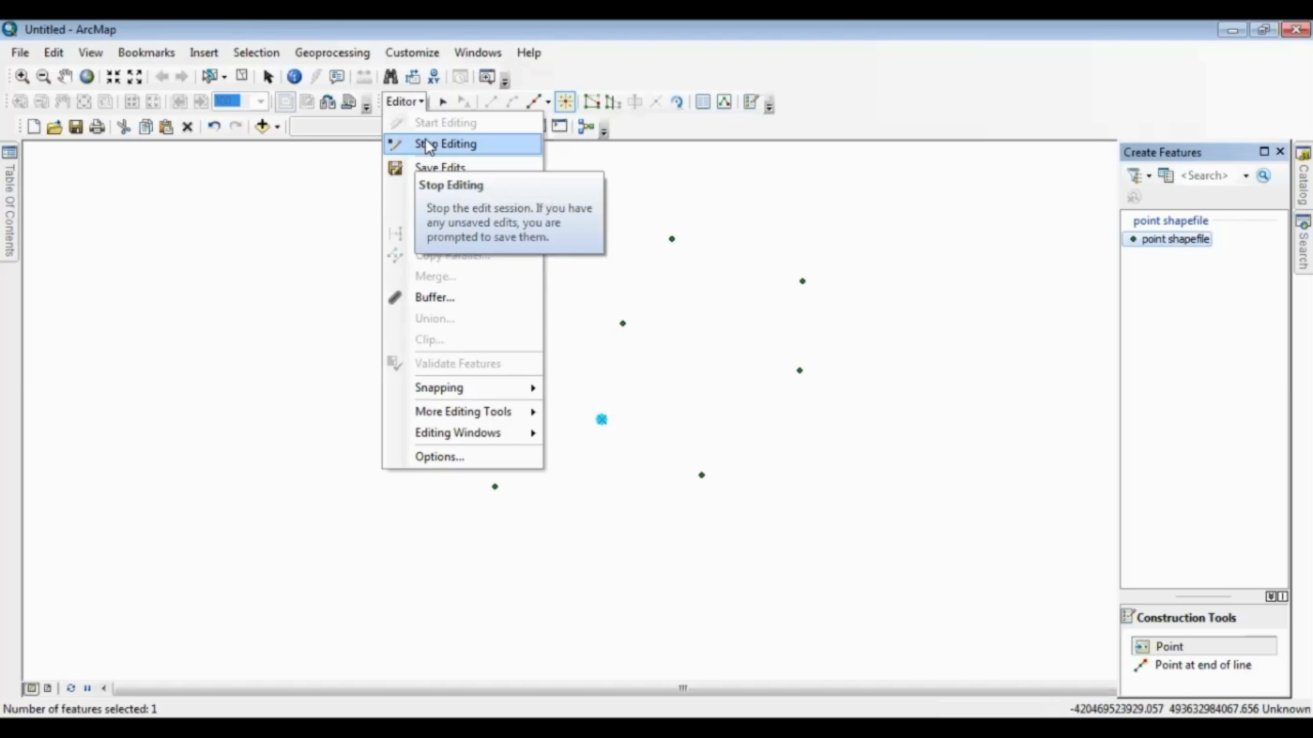
click(428, 145)
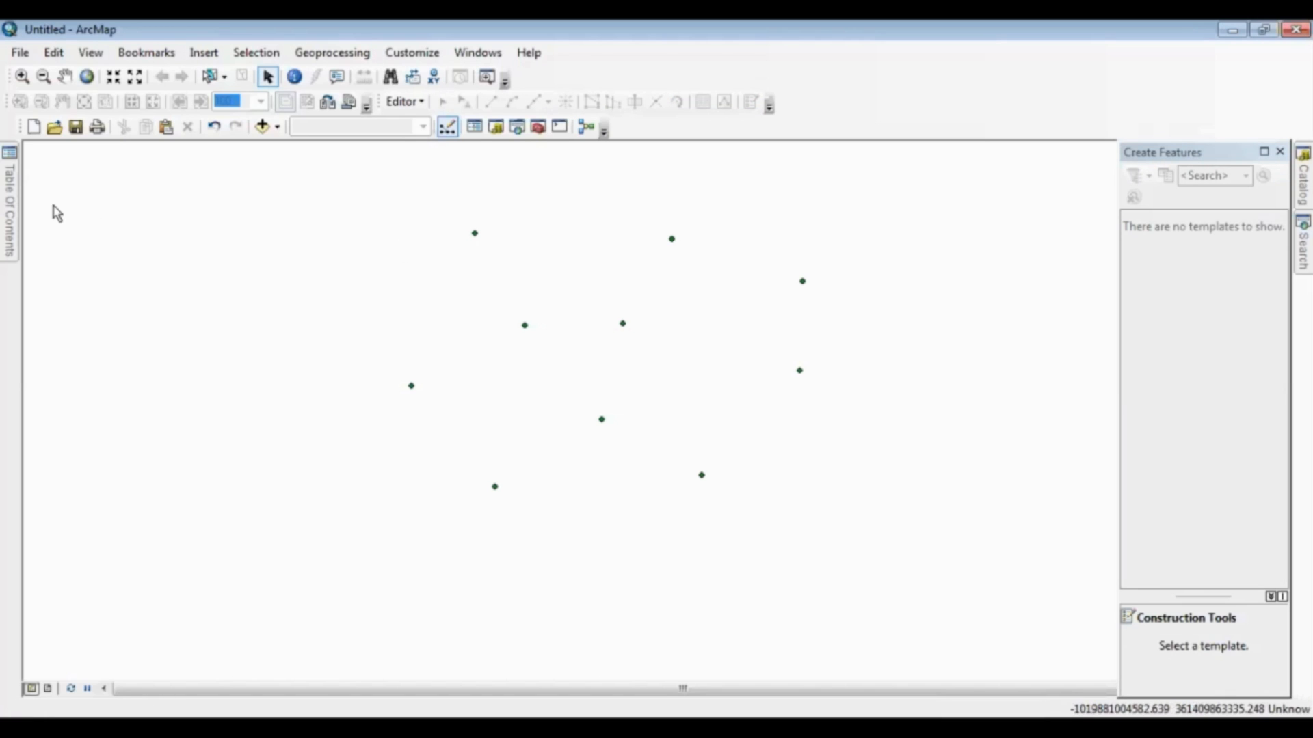
click(10, 194)
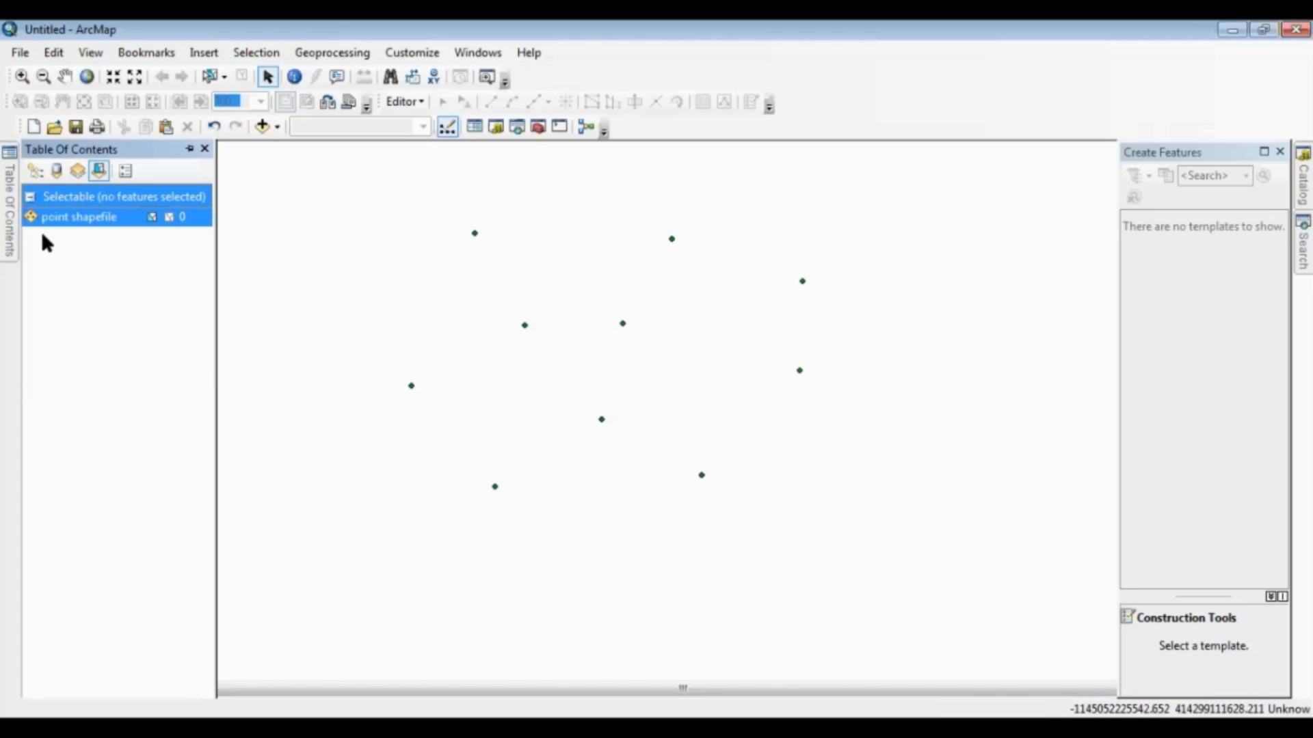
right_click(73, 218)
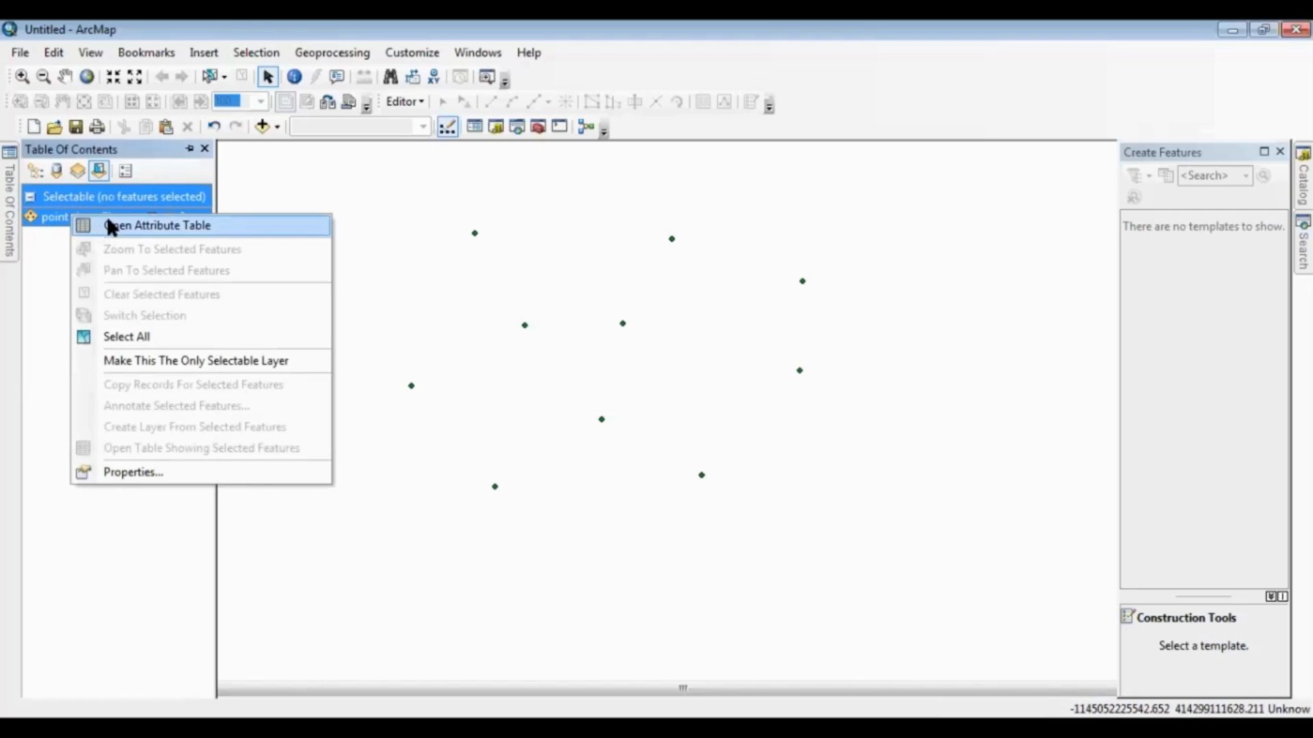
click(152, 229)
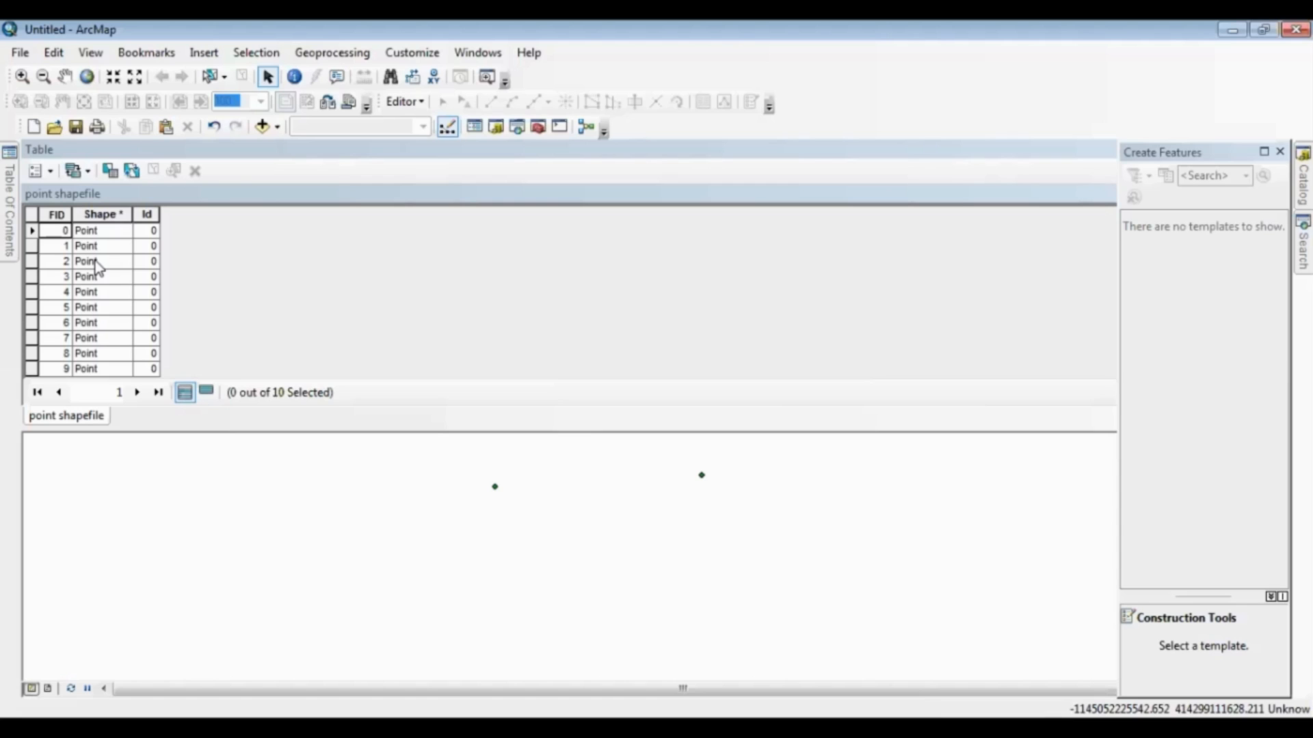
Add a Text field named City with length 50 to the point shapefile's attribute table.
click(50, 176)
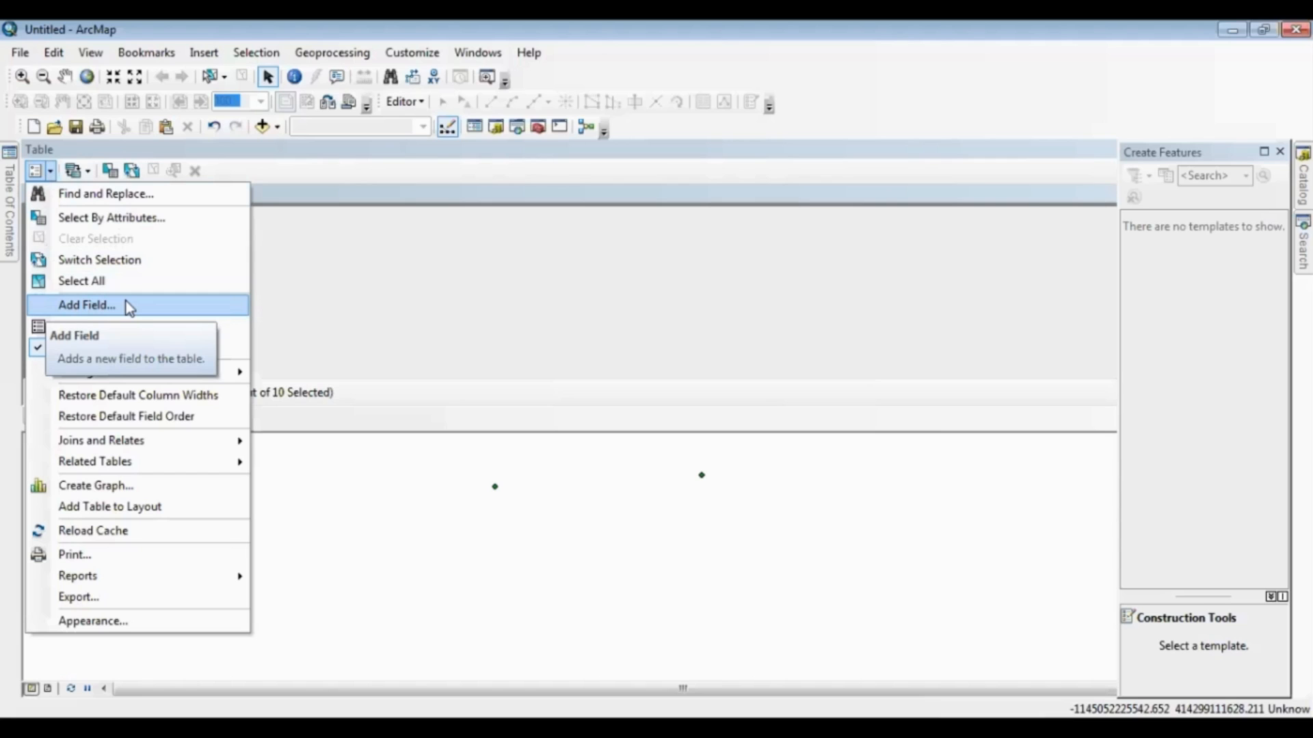
click(383, 249)
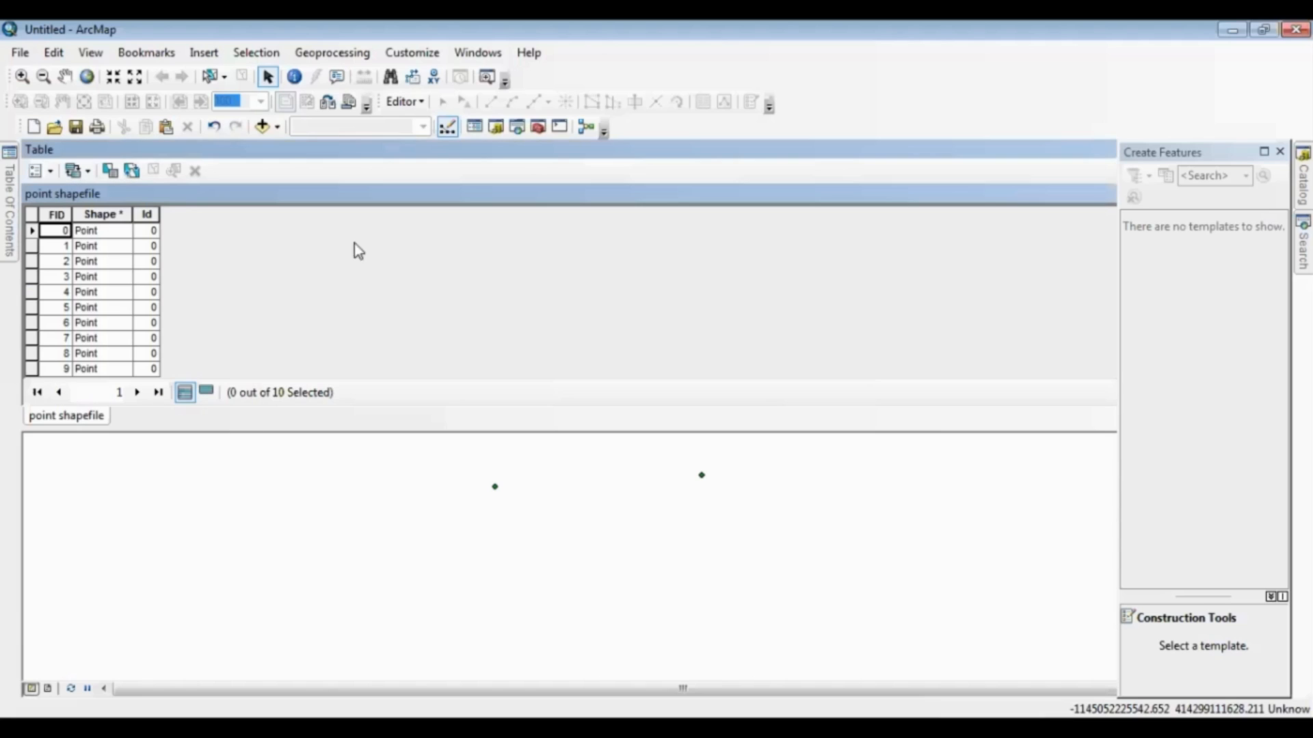
click(49, 174)
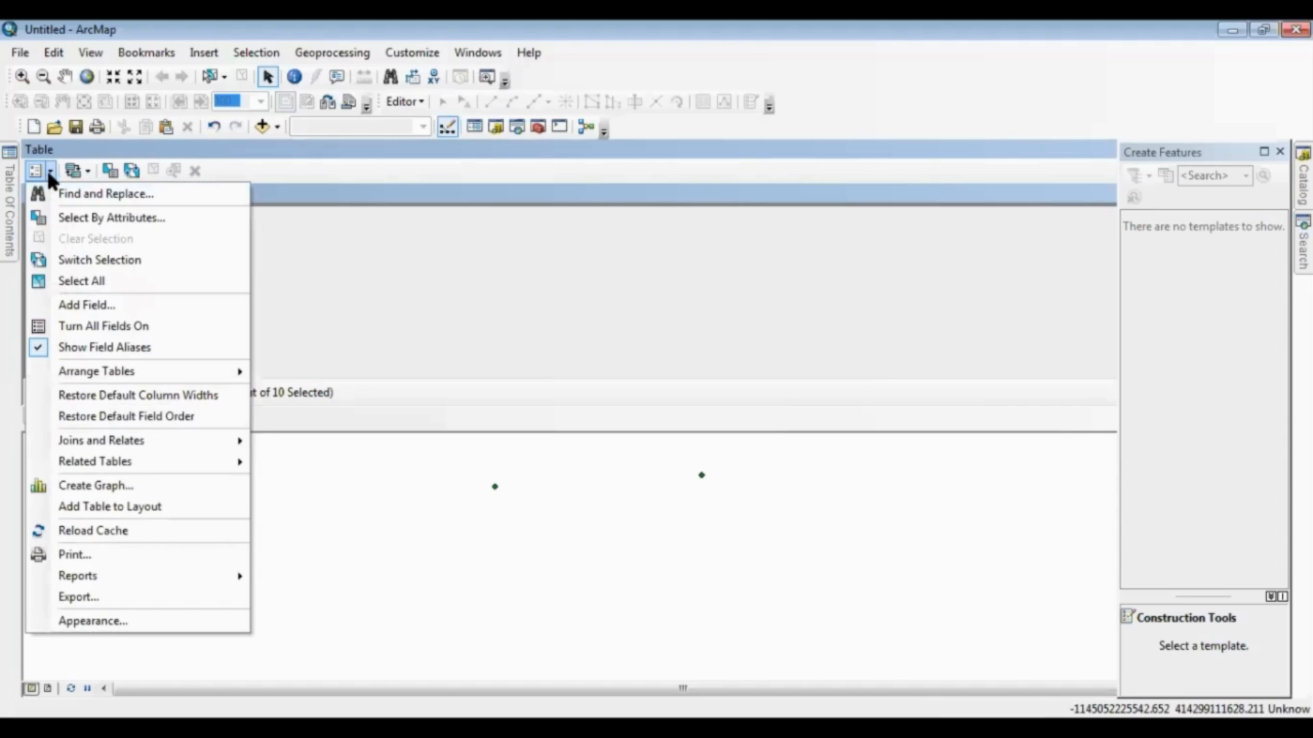
click(74, 307)
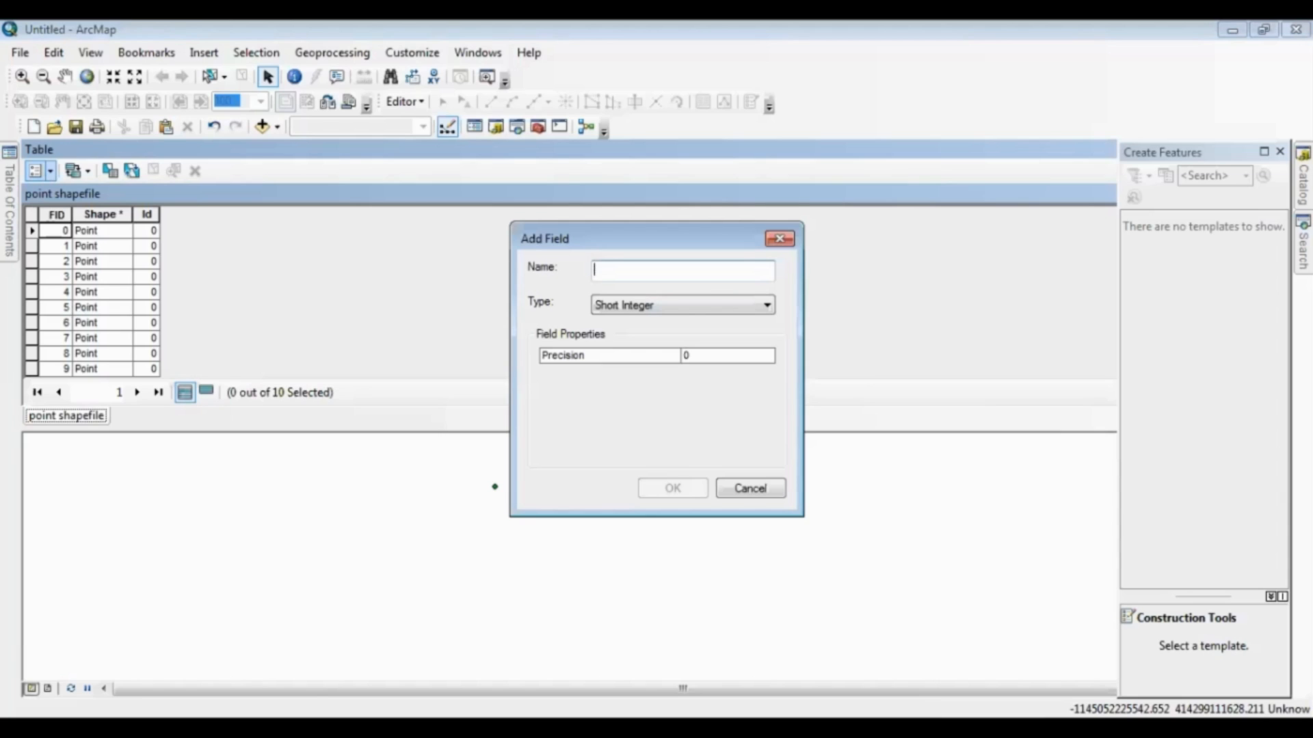
text(Cit)
text(y)
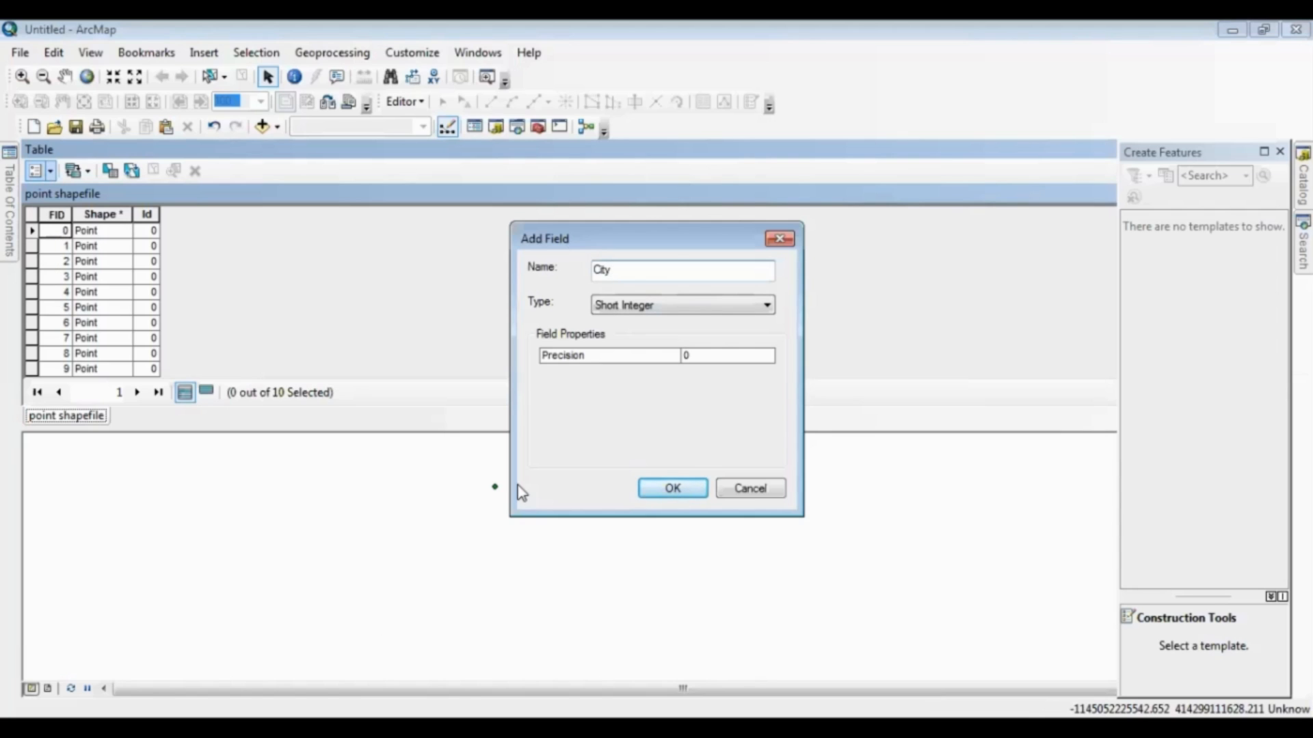
click(661, 305)
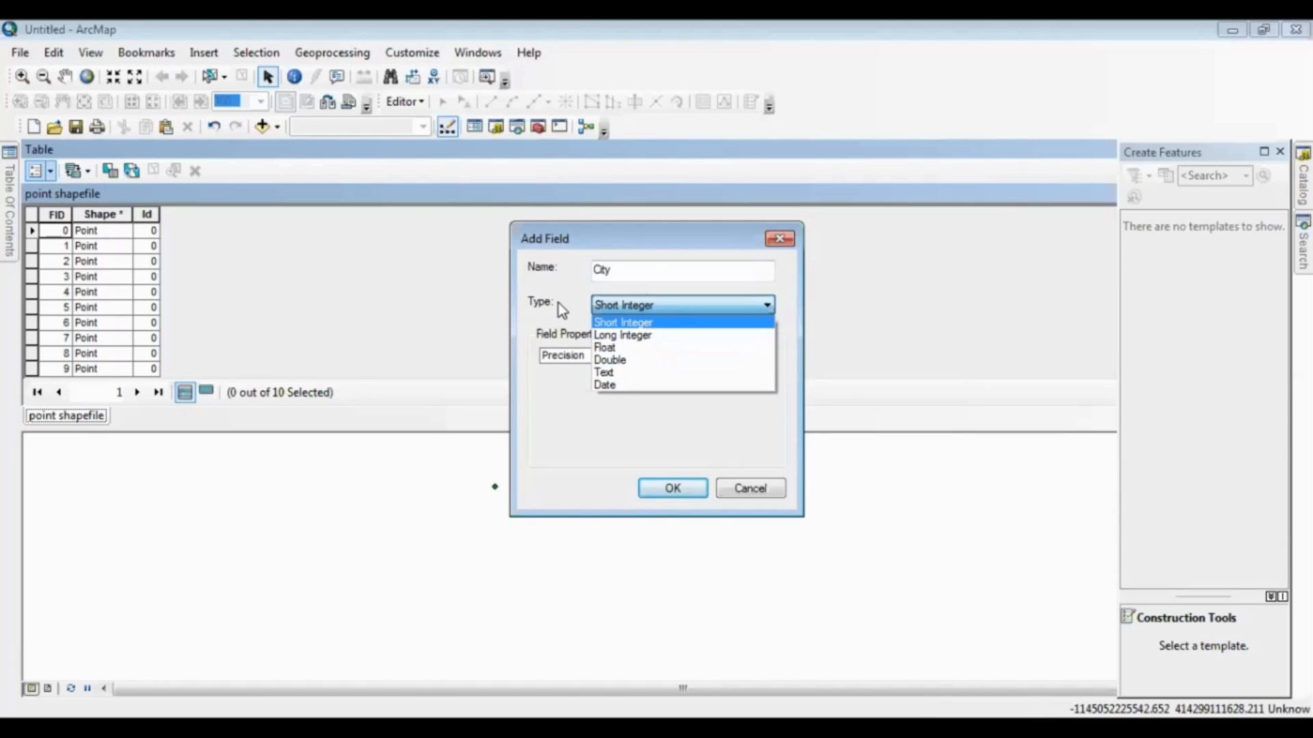
click(614, 372)
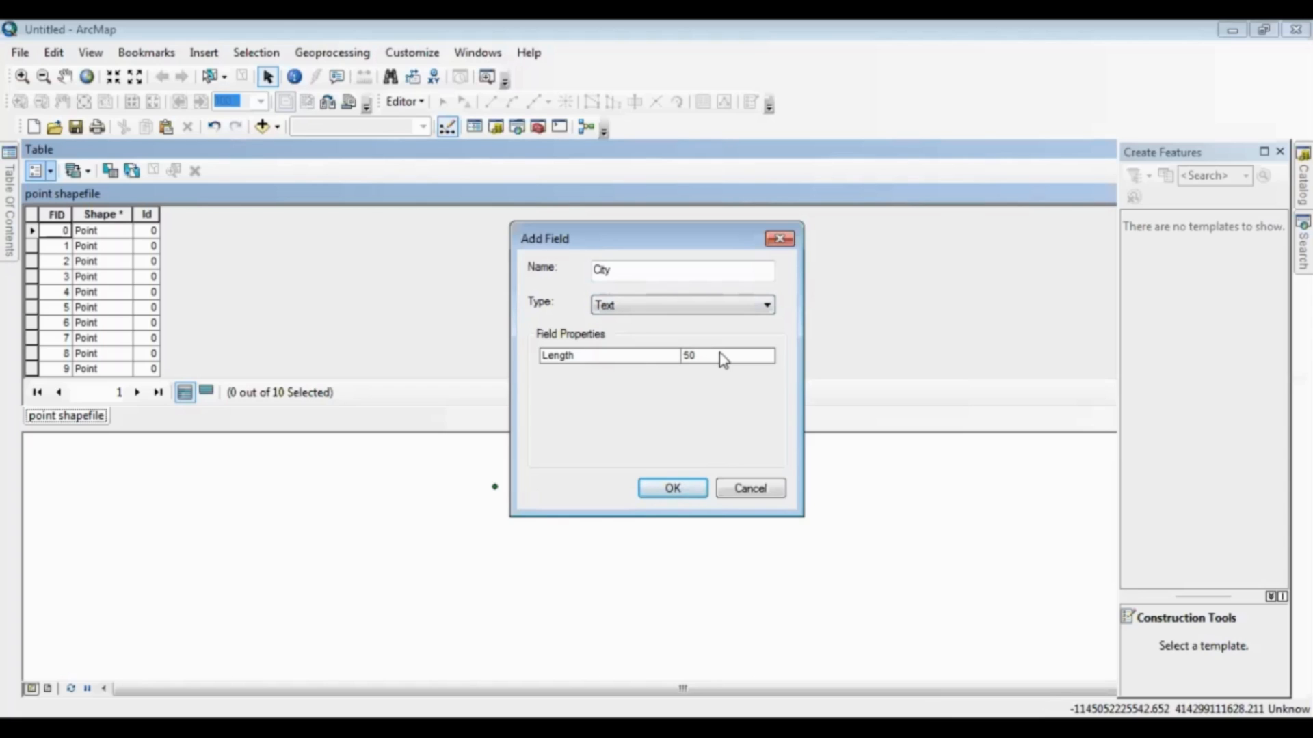
click(686, 490)
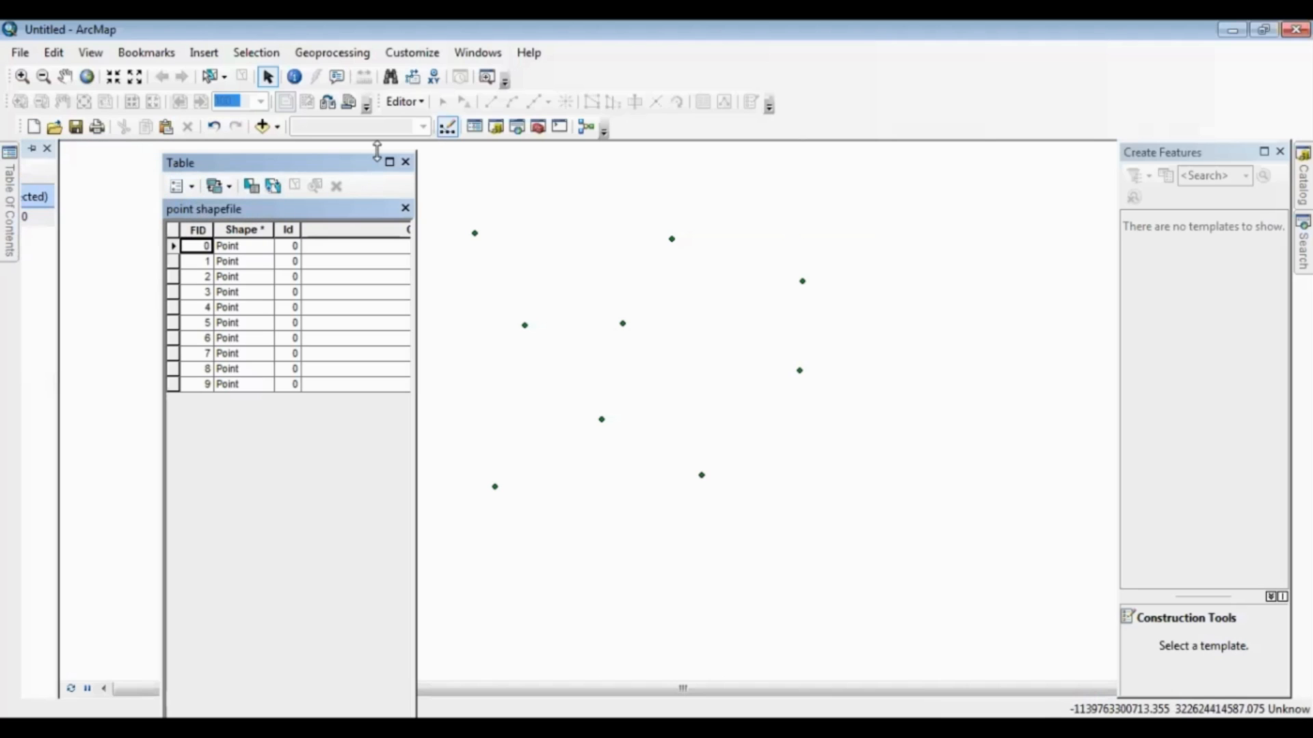
Enlarge the attribute table and add a Long Integer field named Population.
click(389, 162)
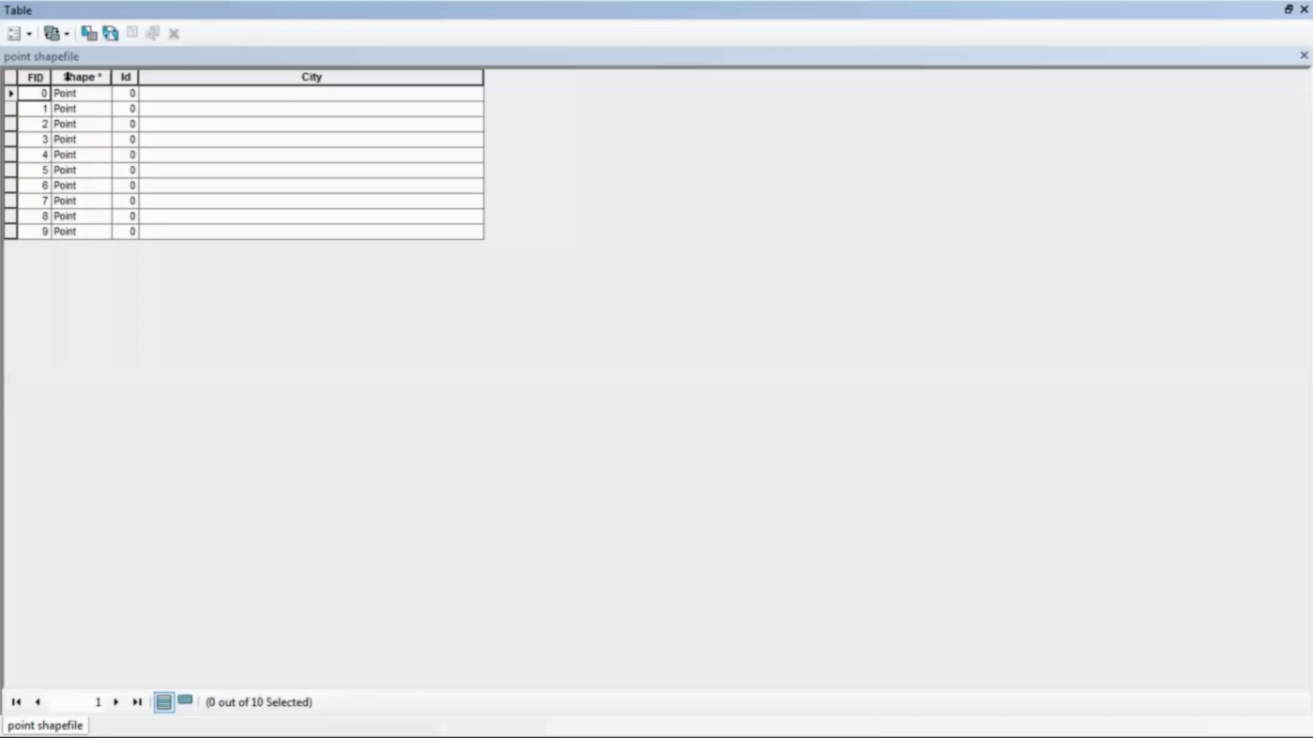
click(19, 34)
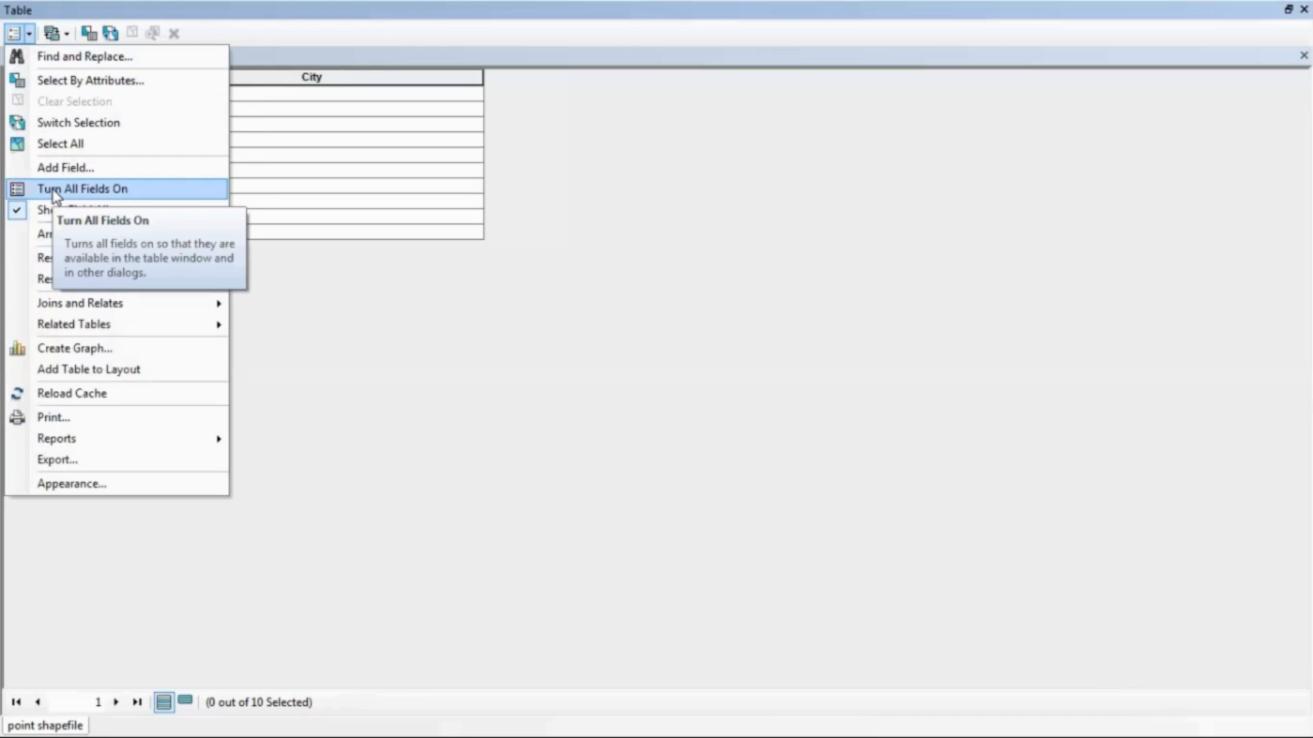
click(67, 168)
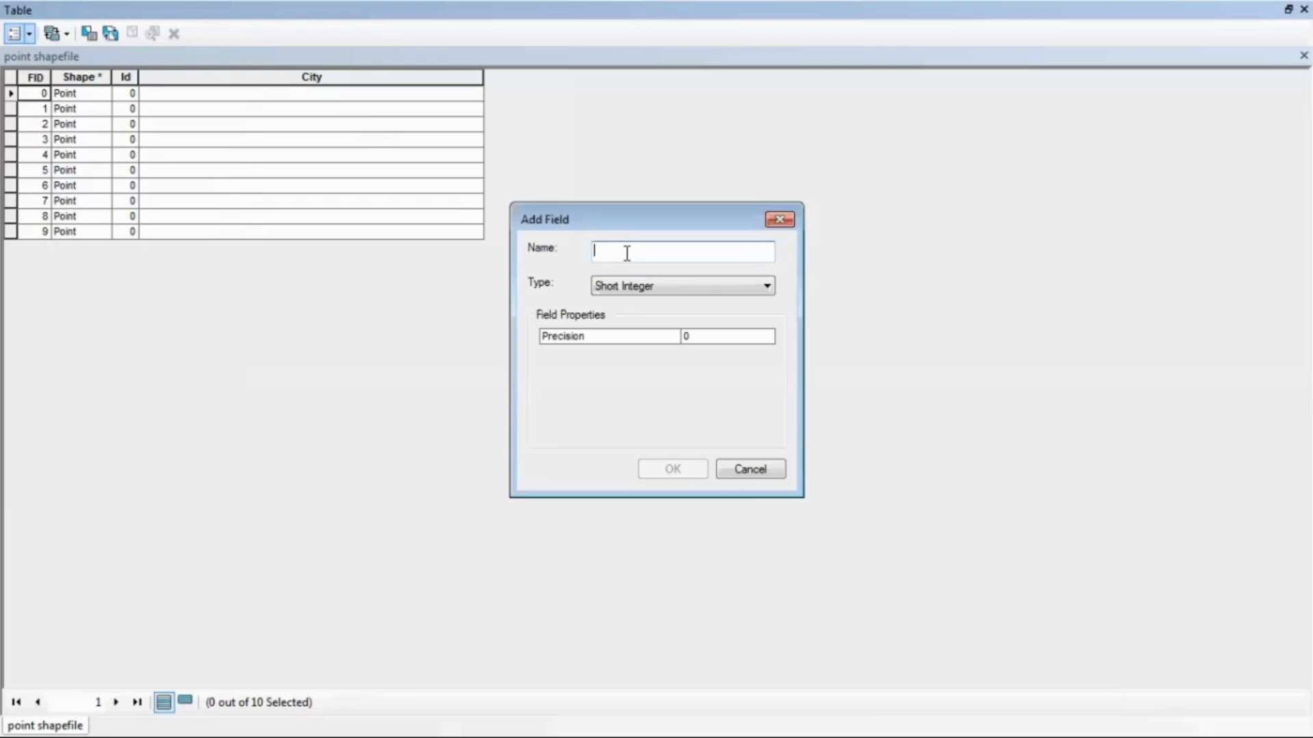
text(Po)
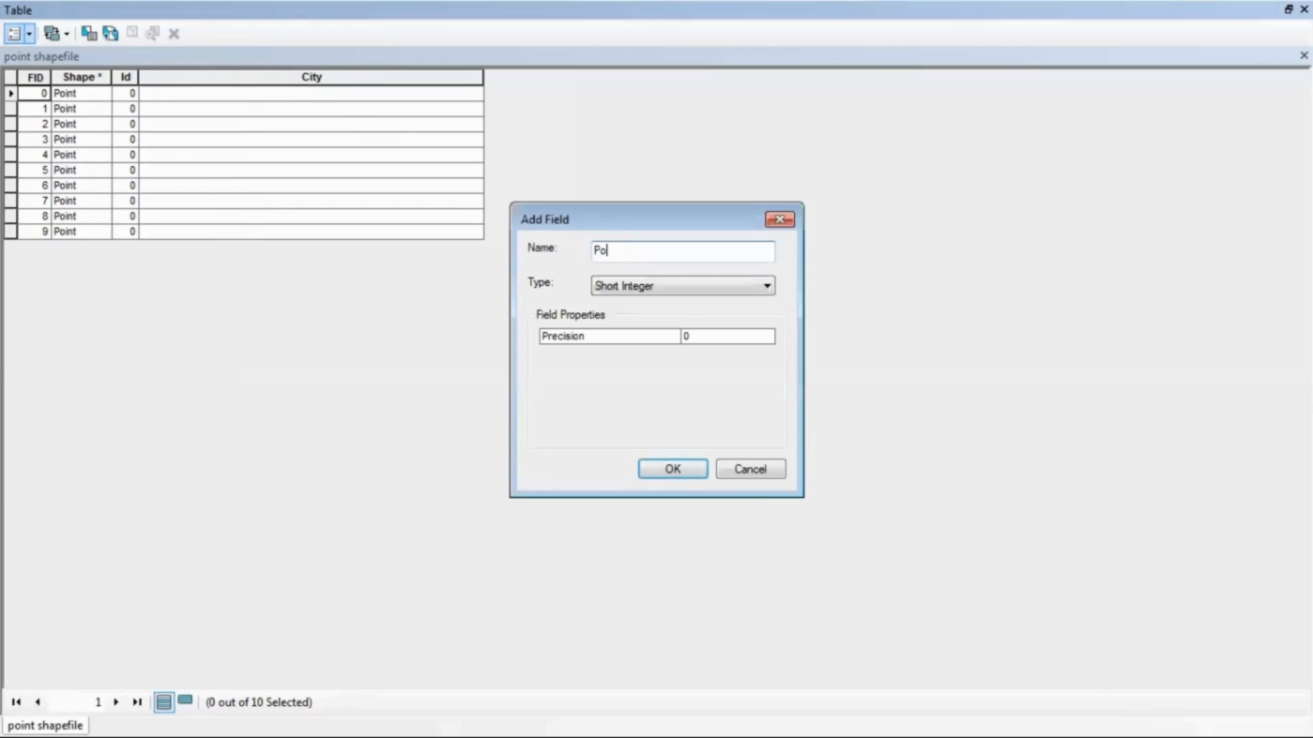
text(pulation)
click(699, 337)
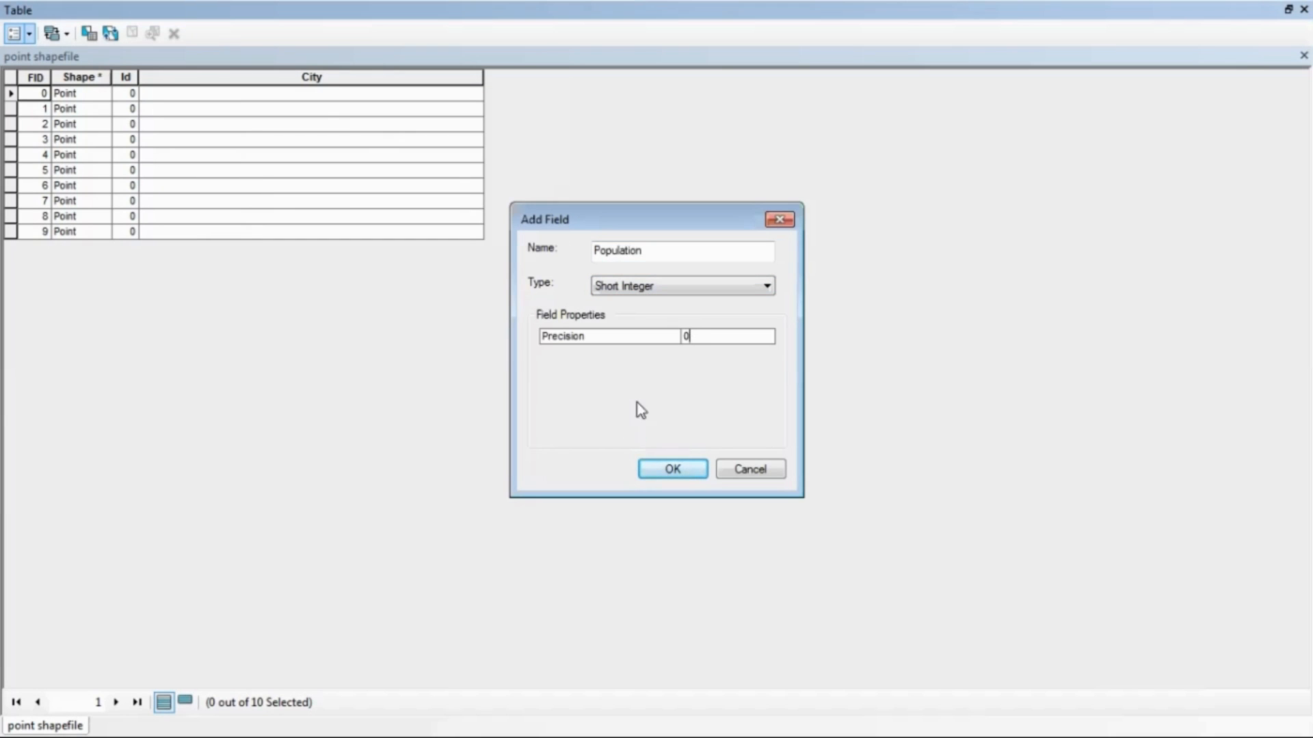
click(682, 287)
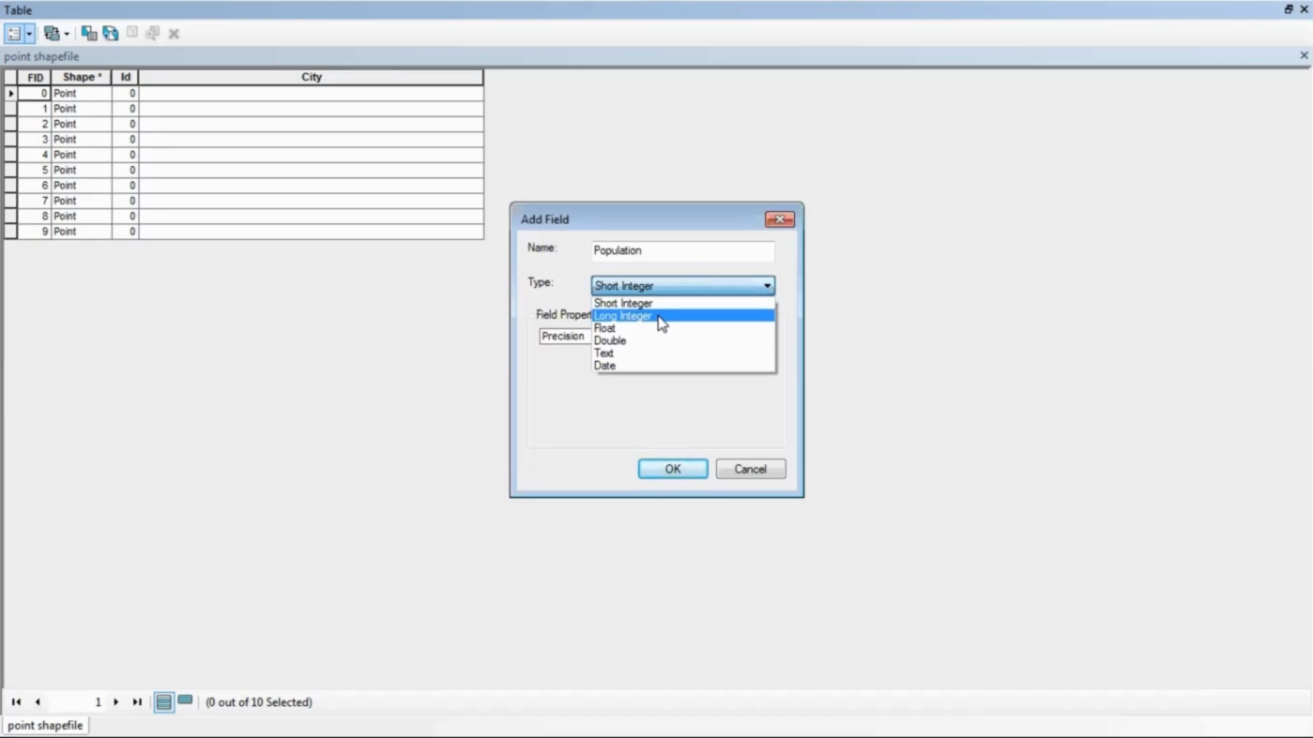
click(659, 316)
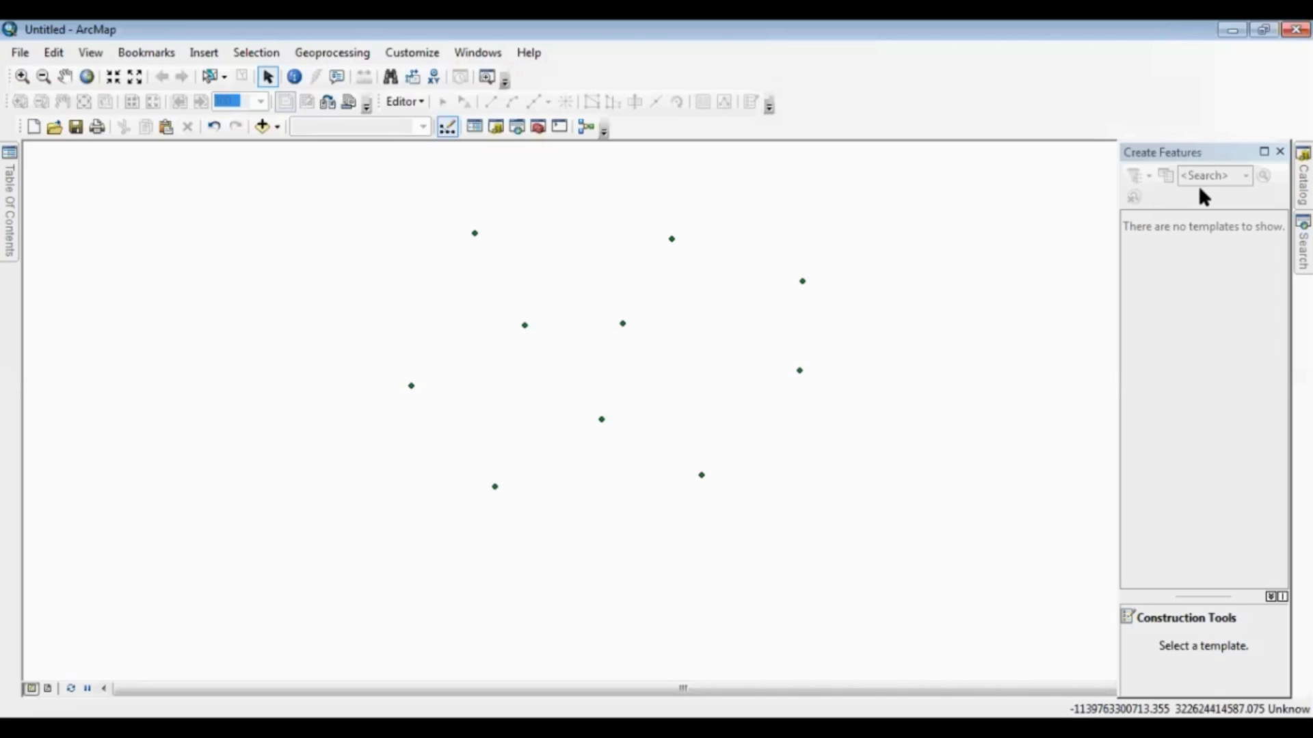
Start an edit session and move the point near the map's centre westward, to just above the westernmost point.
click(413, 102)
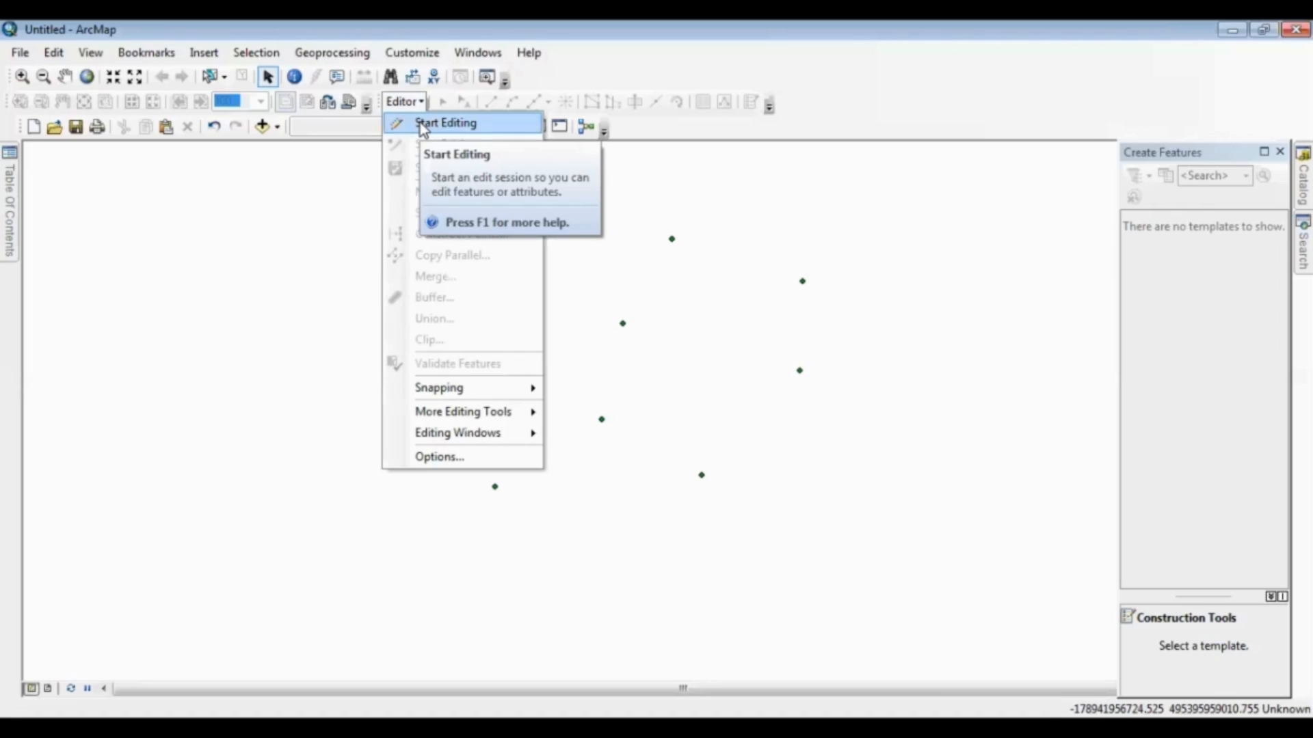
click(421, 125)
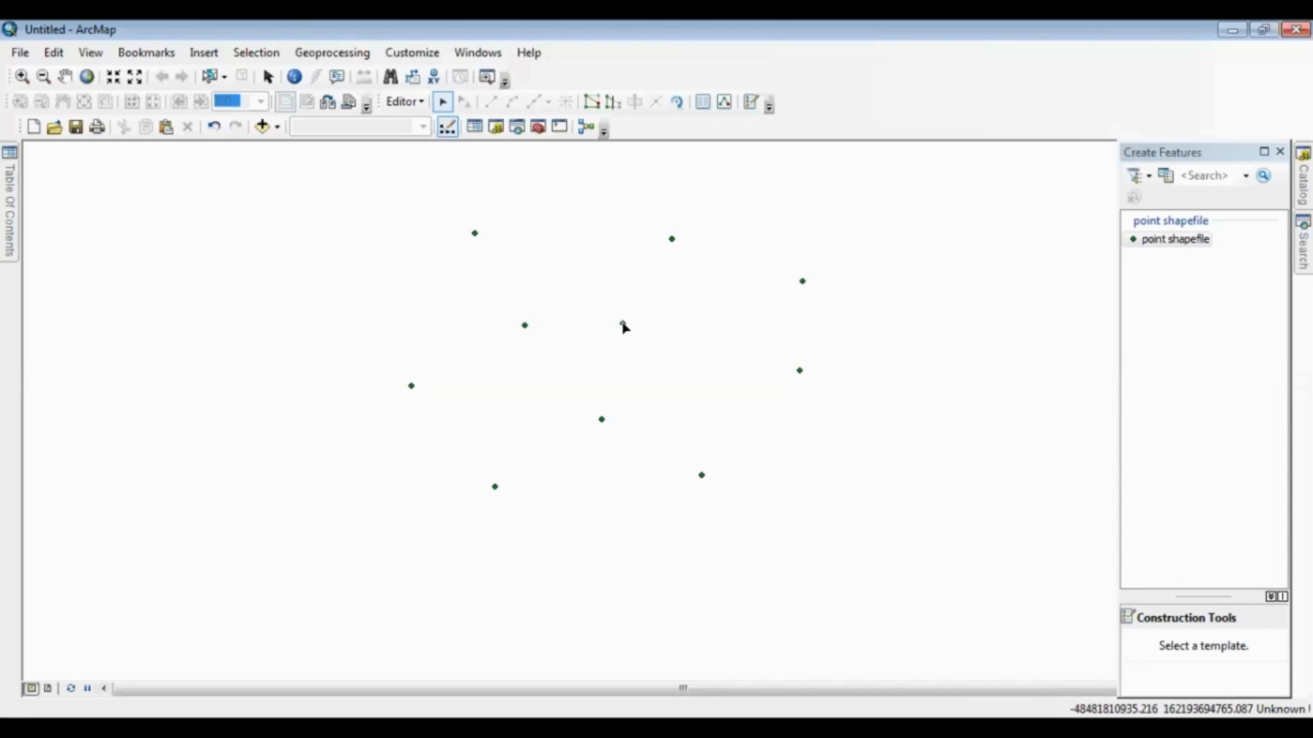
click(442, 104)
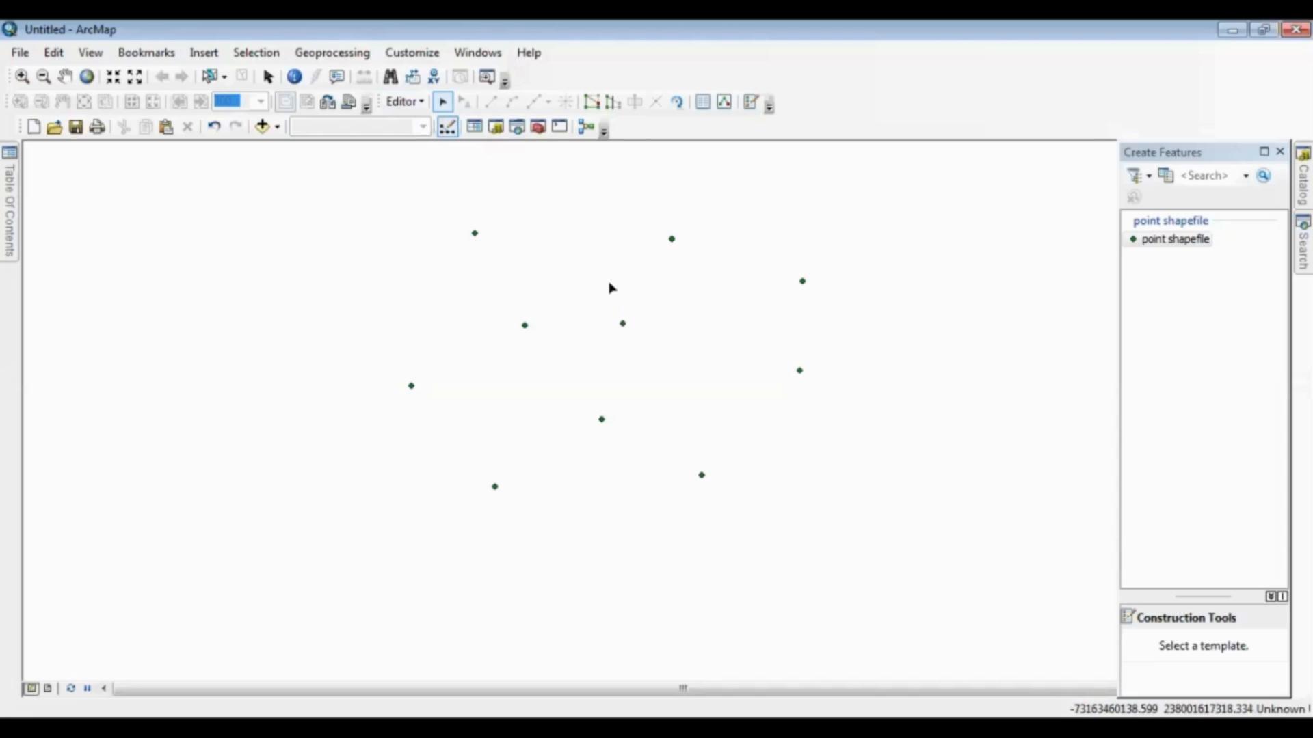
click(622, 324)
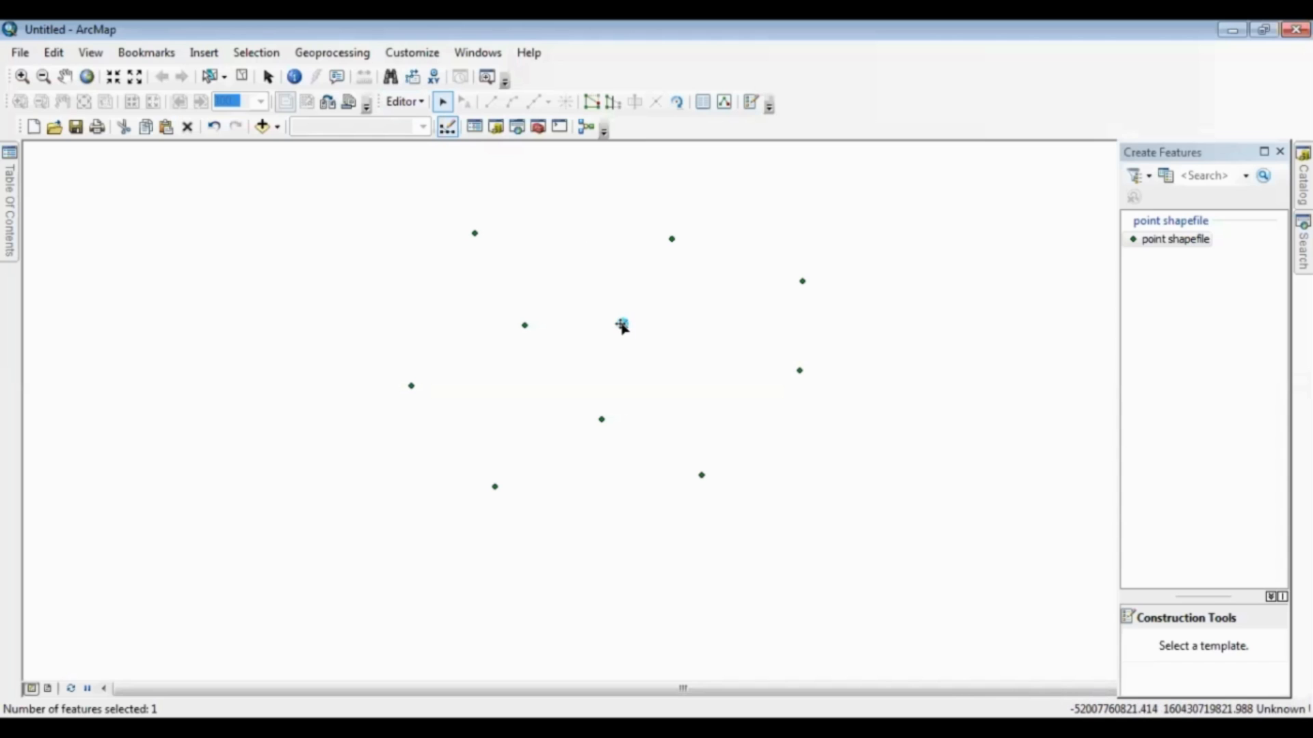
drag(622, 325, 591, 275)
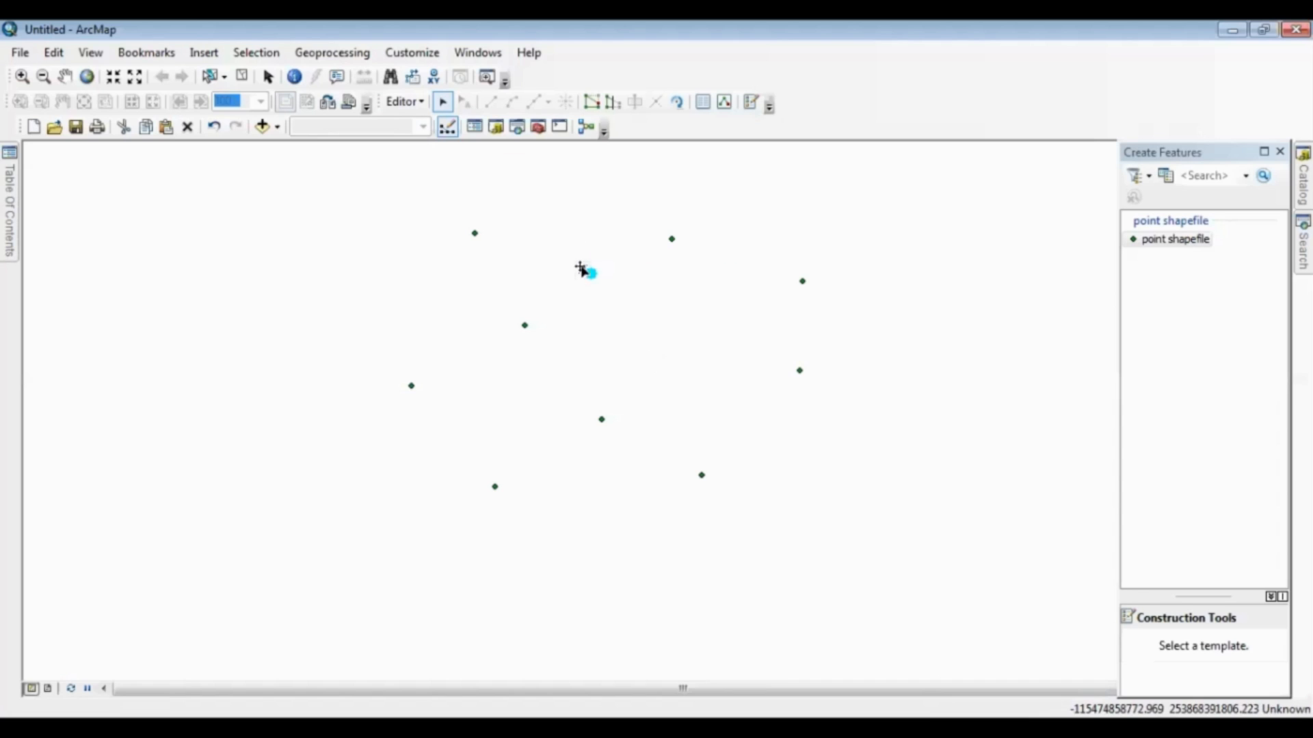
drag(555, 231, 415, 320)
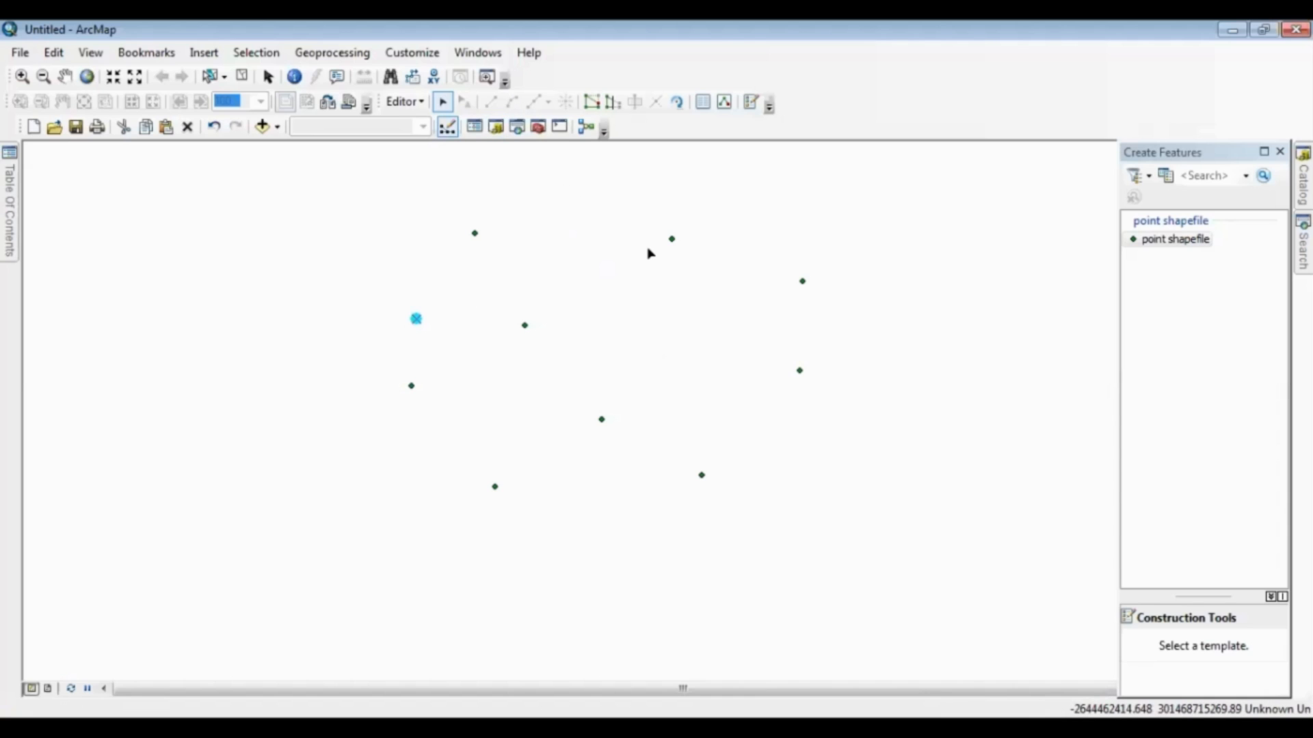
Select the point at the upper middle of the map with the Edit tool, leaving the moved point unselected.
click(442, 104)
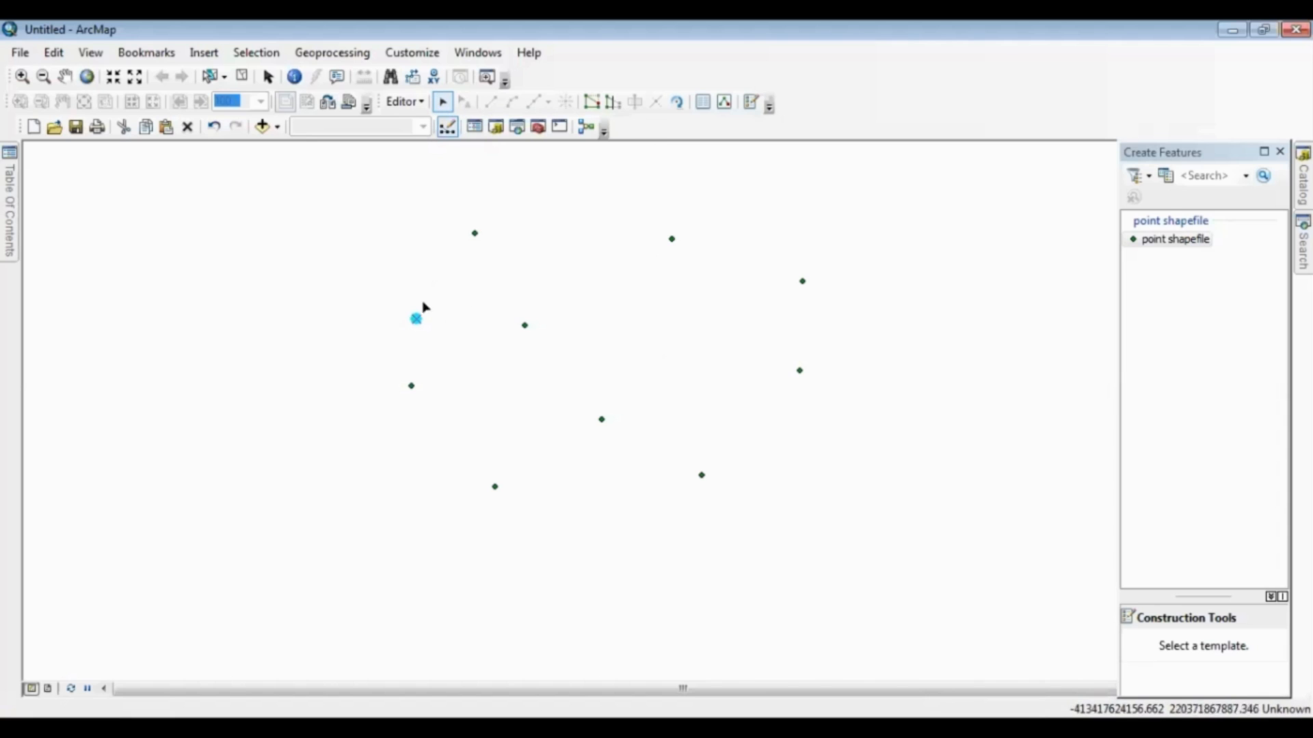
click(415, 319)
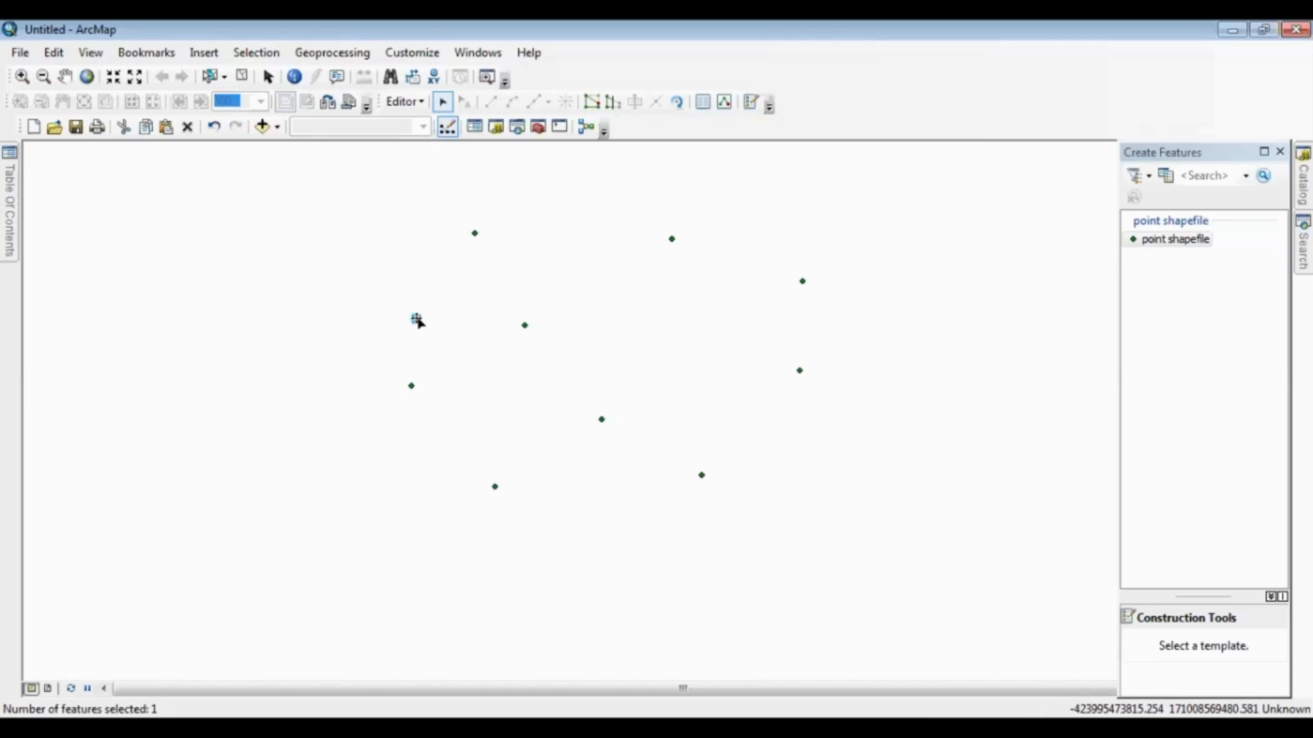
click(674, 241)
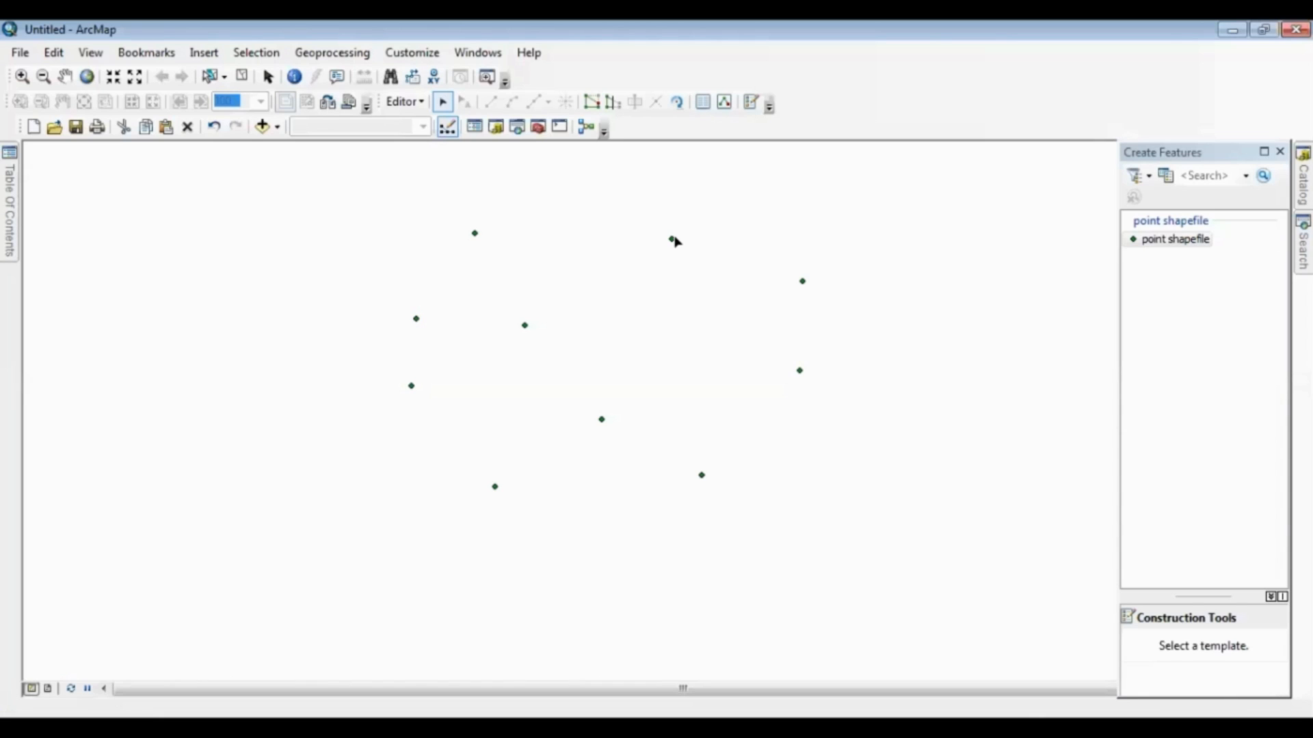
click(445, 105)
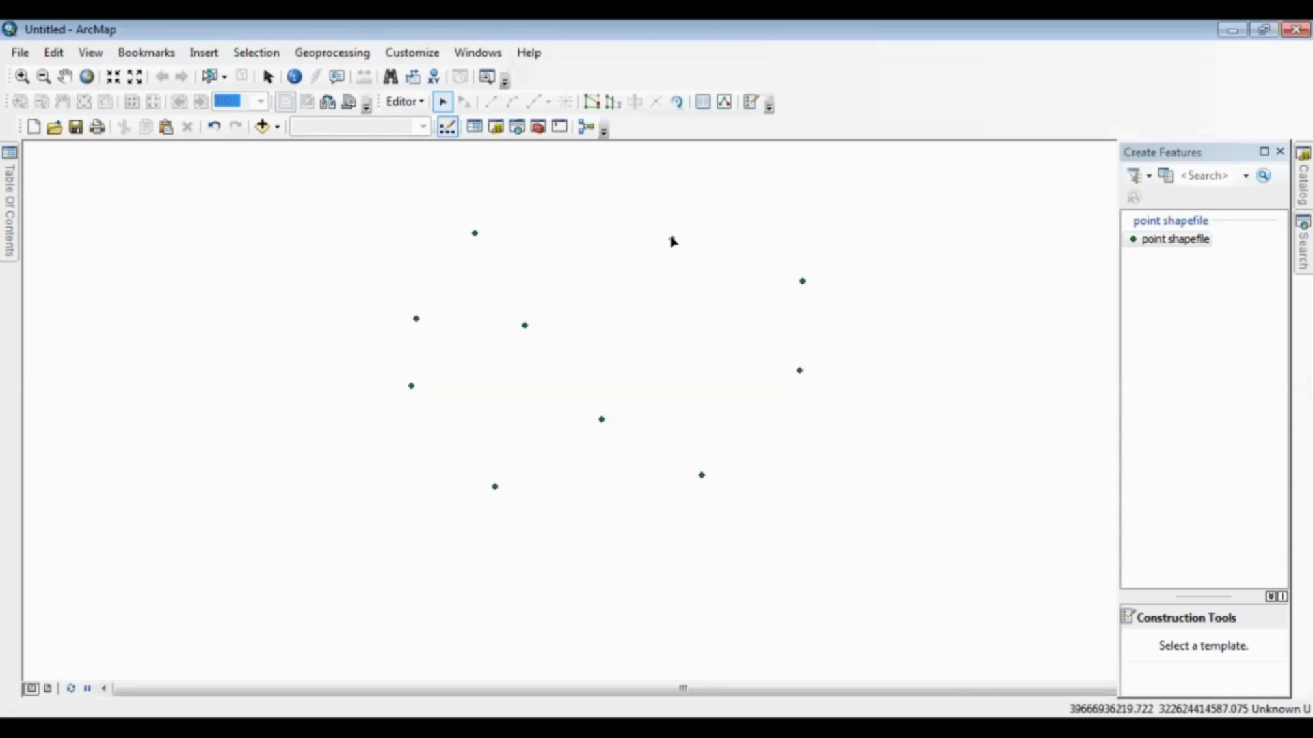
click(672, 241)
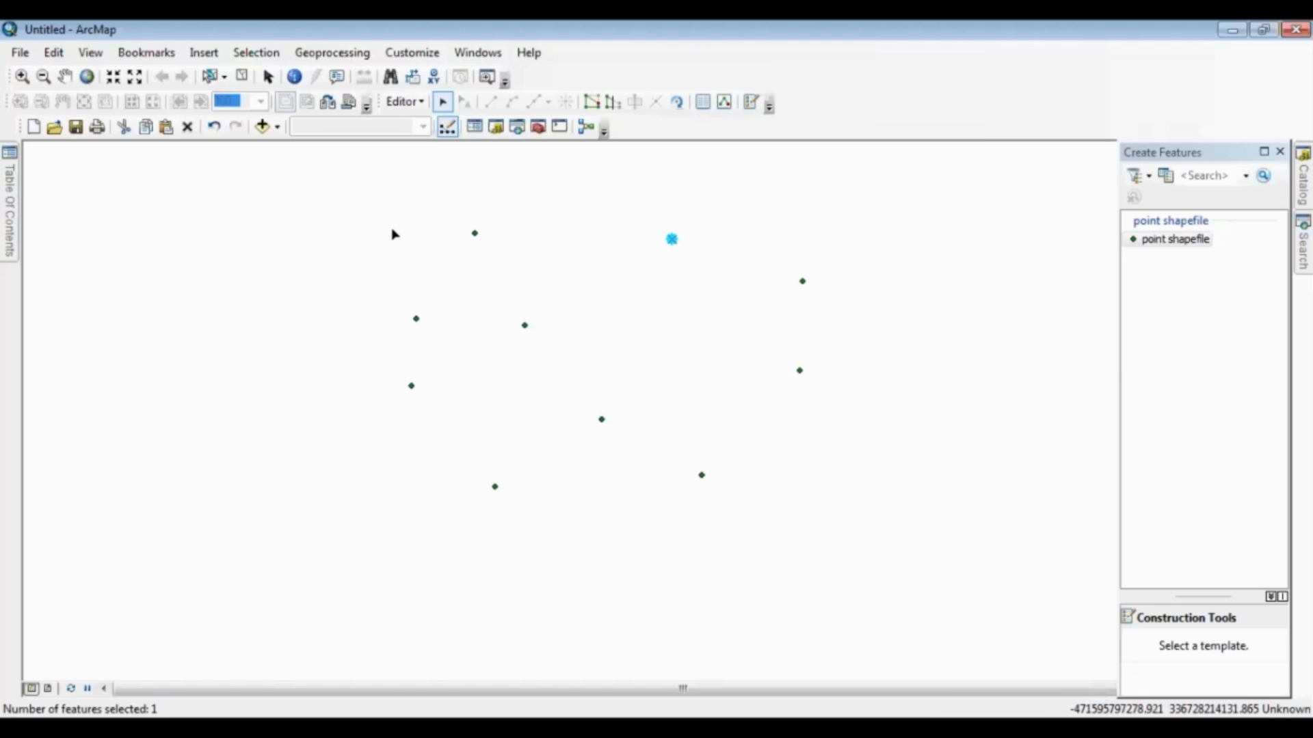
Open the point shapefile's attribute table and enter Islamabad as the City of the selected point's record.
click(11, 182)
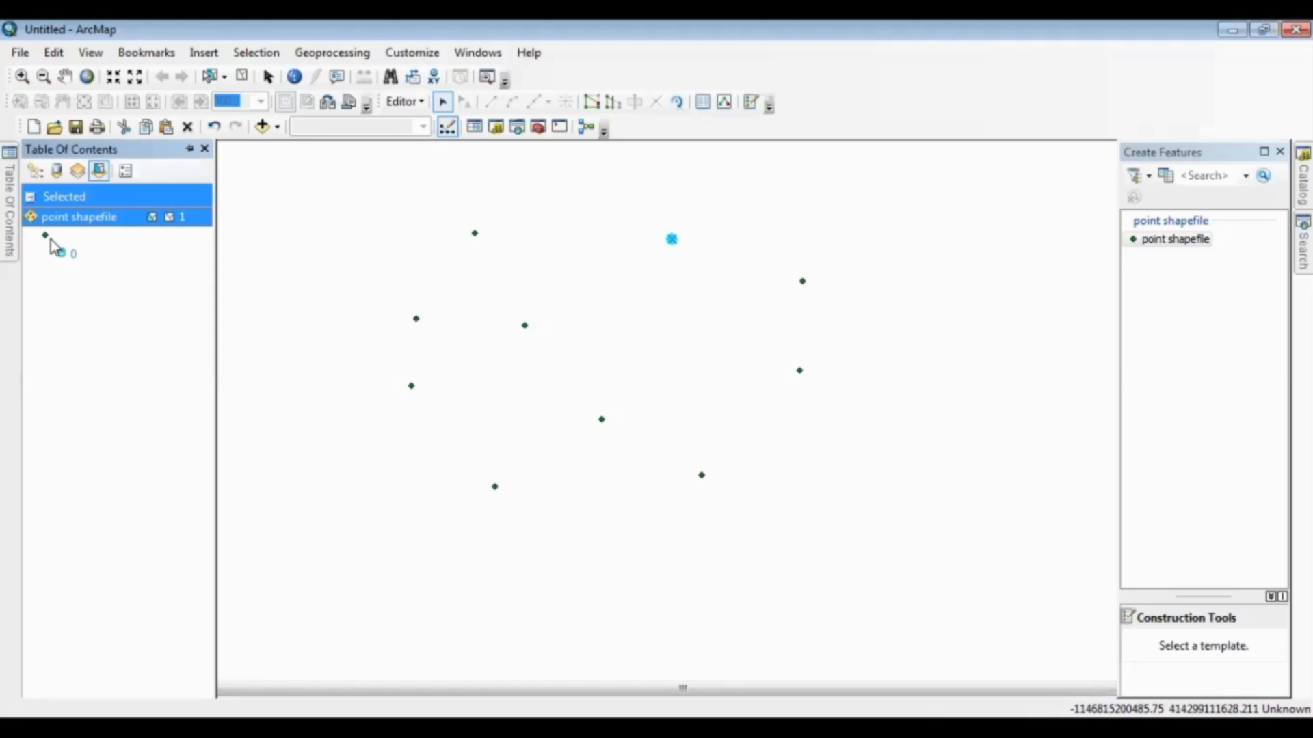
right_click(99, 223)
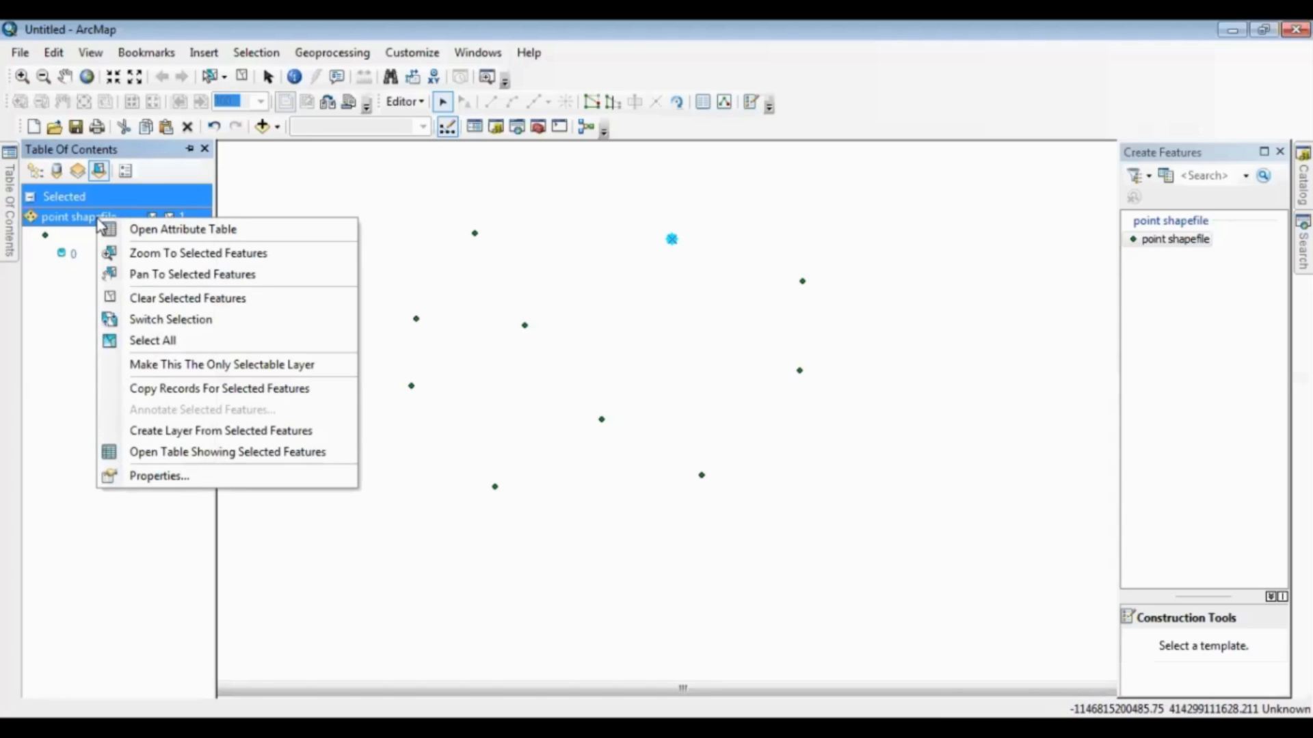
click(171, 233)
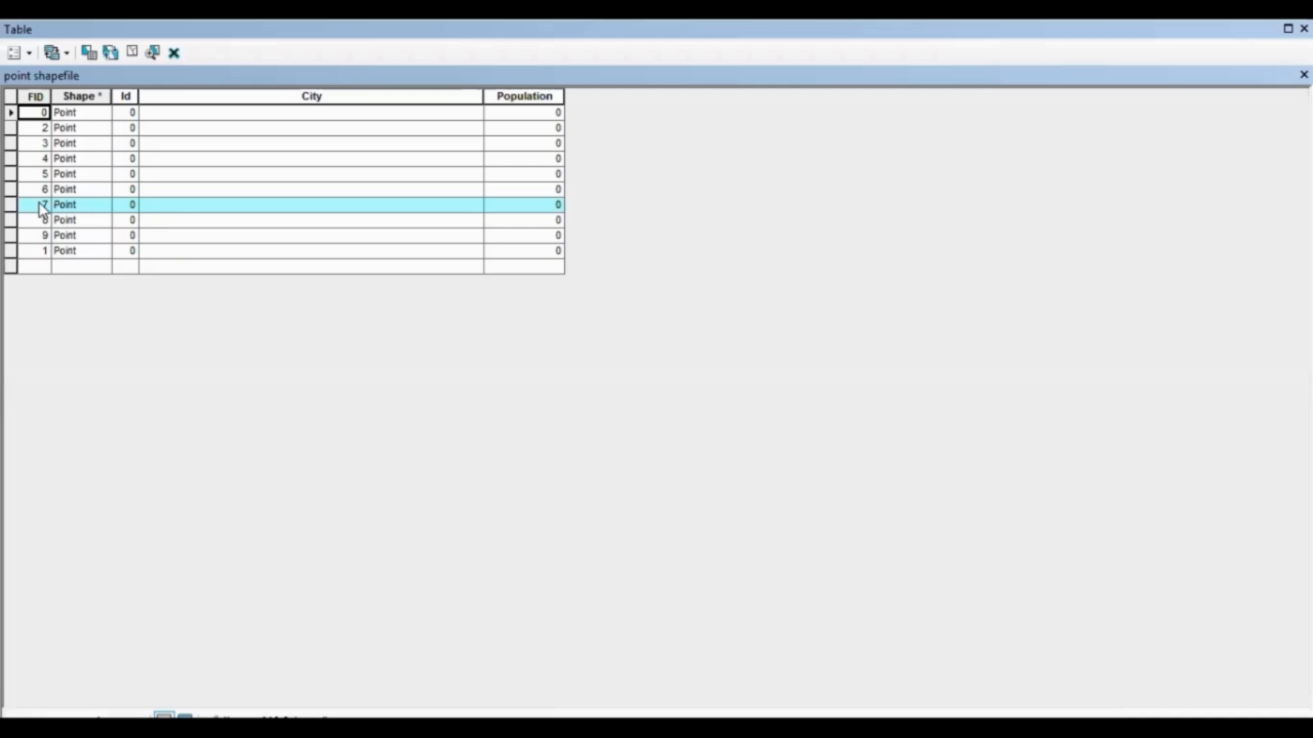
click(224, 204)
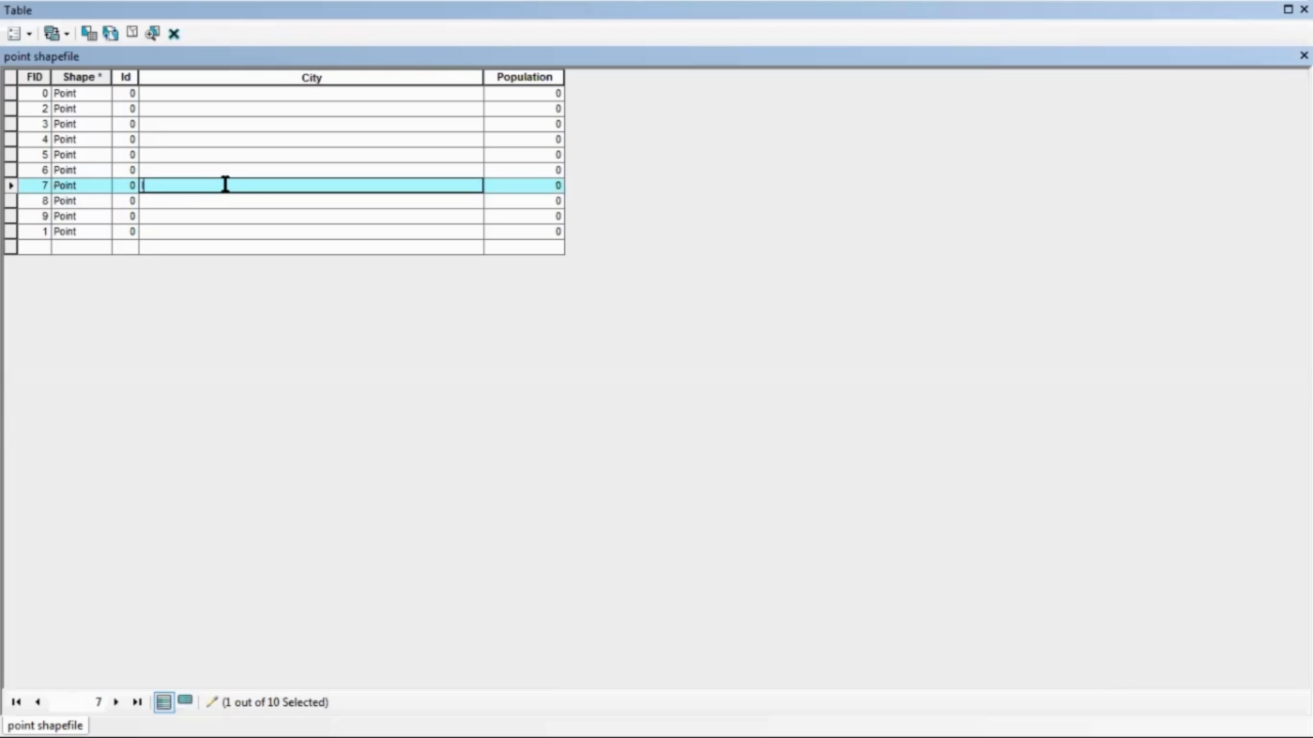
text(Islamabad)
Enter 11 as the Population of the Islamabad record.
click(510, 188)
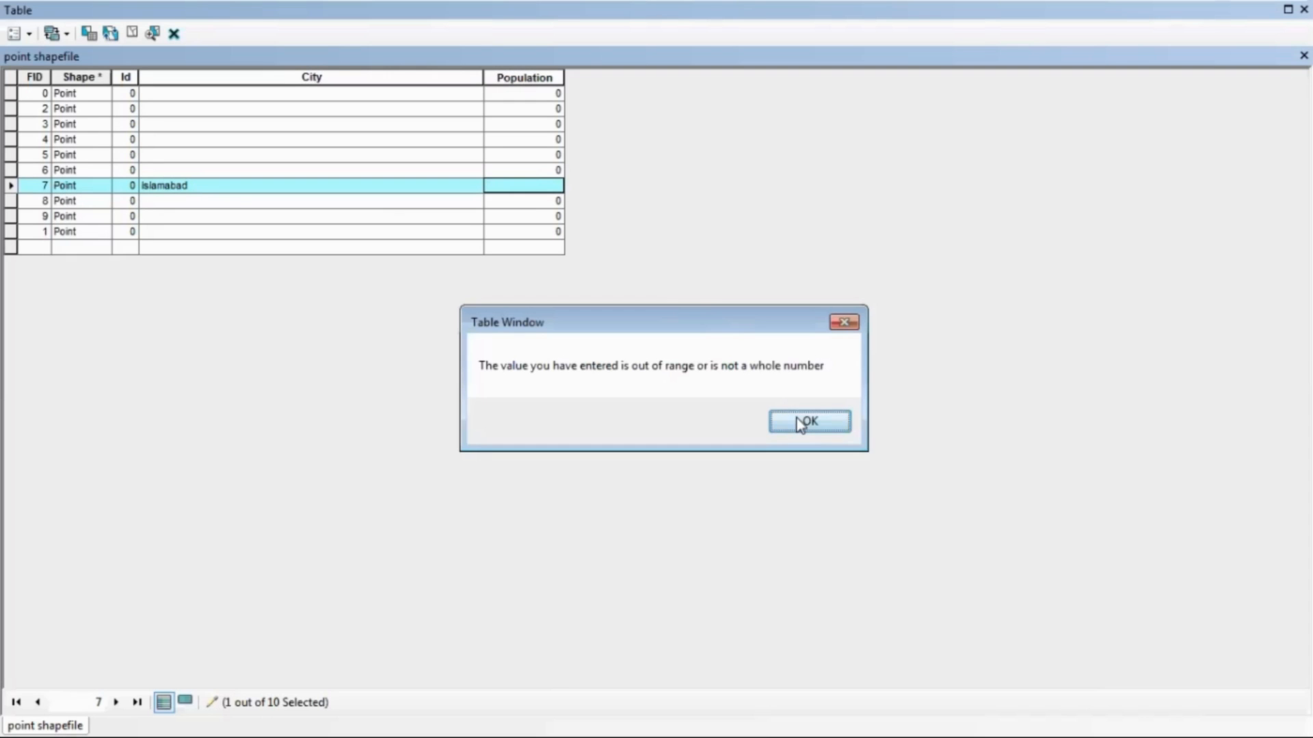
click(808, 422)
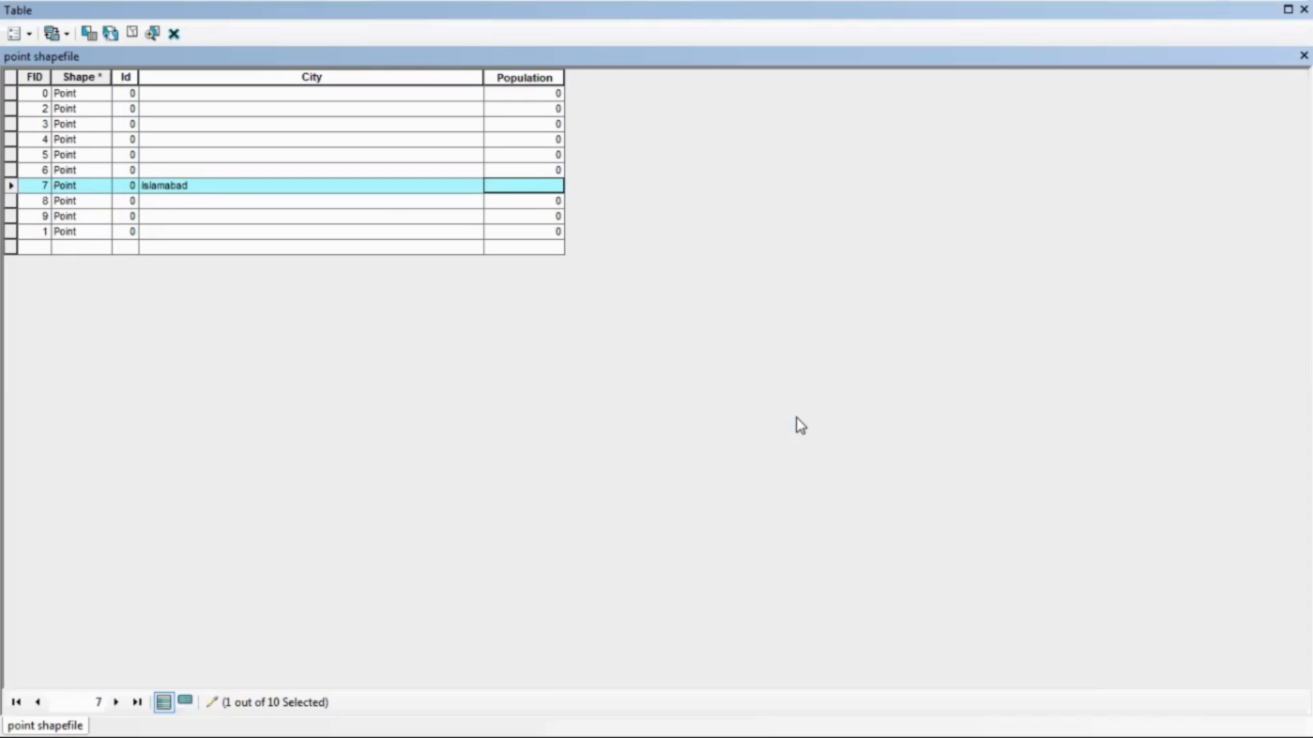
click(518, 188)
text(11)
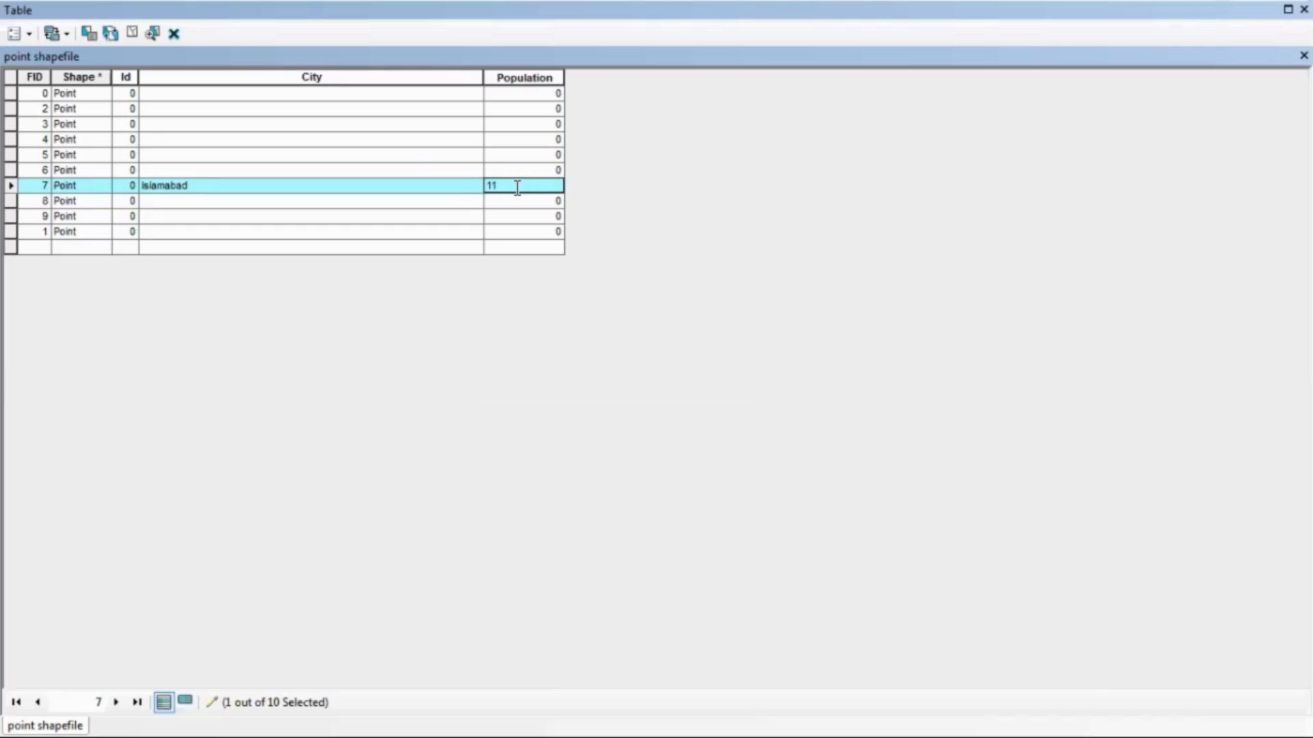